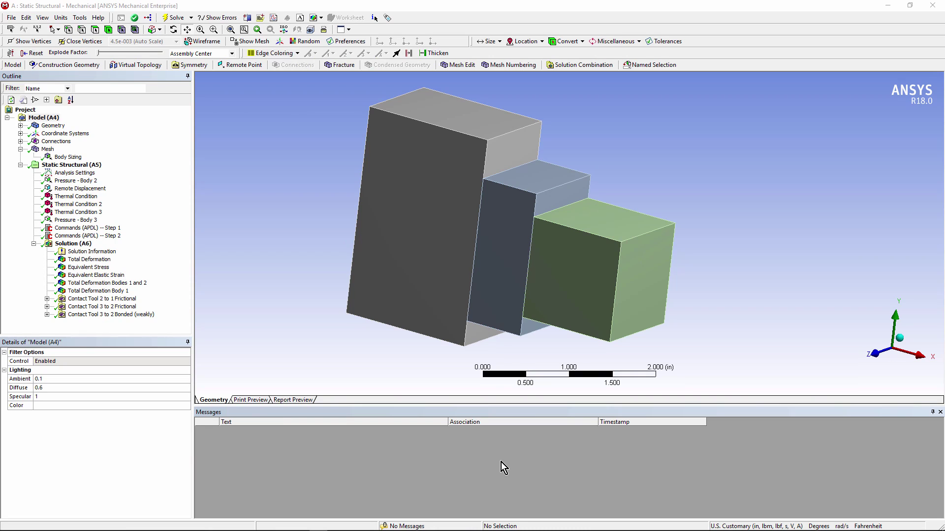
- Expand Geometry, select Solid_1, Solid_2 and Solid_3, and show Solid_3's Commands (APDL) child
{"action": "left_click", "coordinate": [20, 126]}
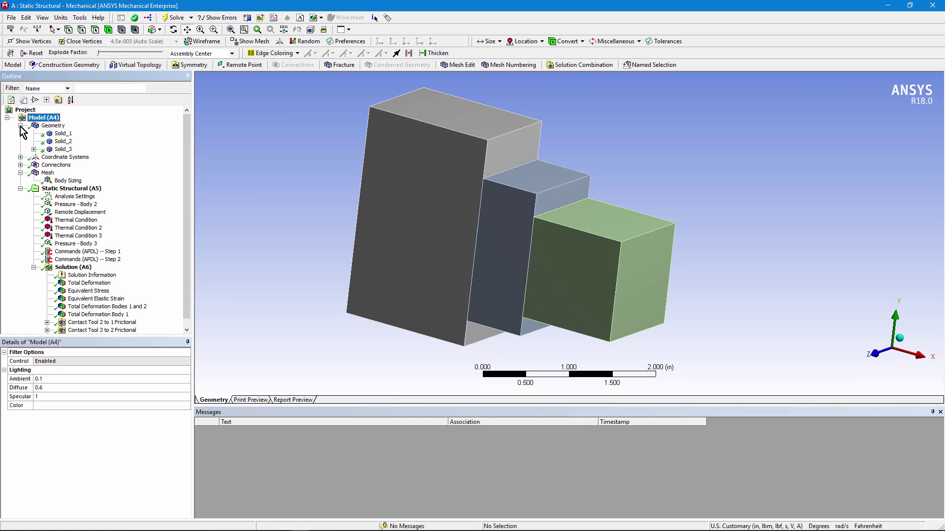
{"action": "left_click", "coordinate": [64, 134]}
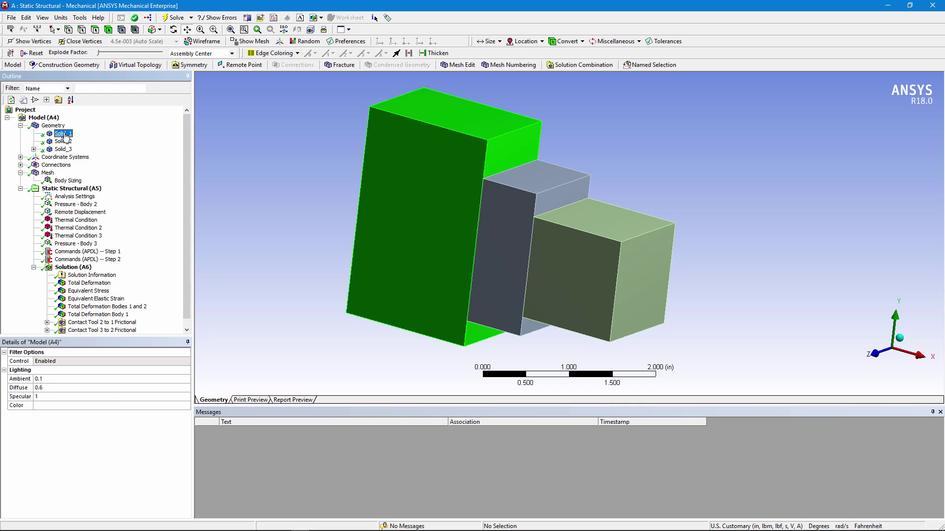
{"action": "left_click", "coordinate": [63, 142]}
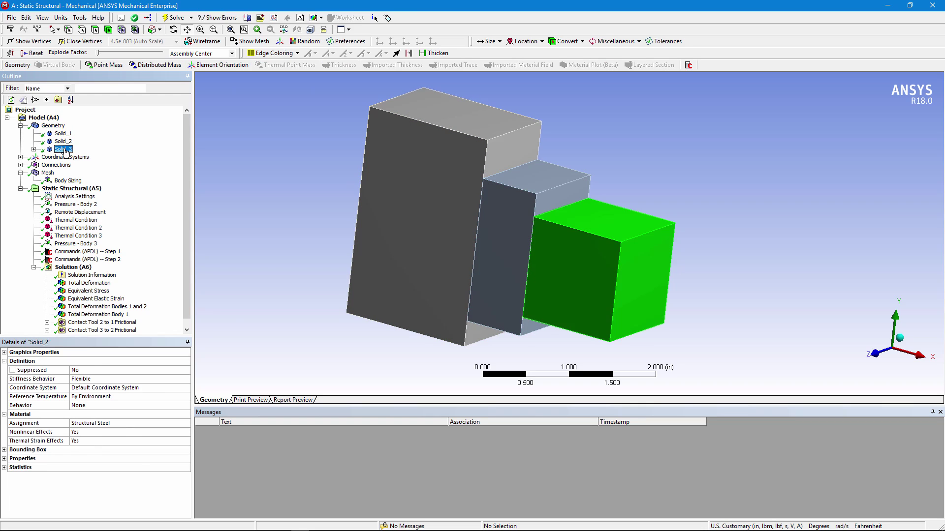
{"action": "left_click", "coordinate": [63, 149]}
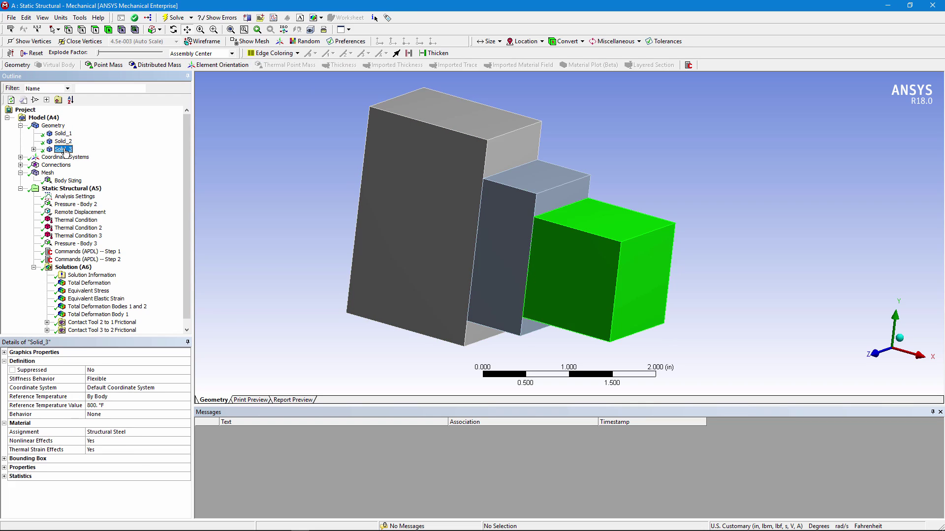
{"action": "left_click", "coordinate": [33, 150]}
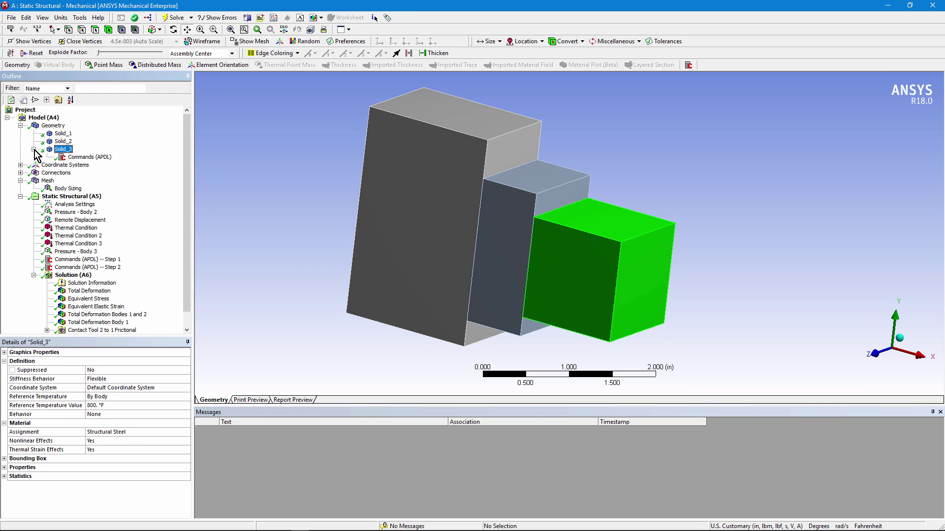
- Open Solid_3's Commands (APDL) and highlight the solid_3 material parameter
{"action": "left_click", "coordinate": [87, 157]}
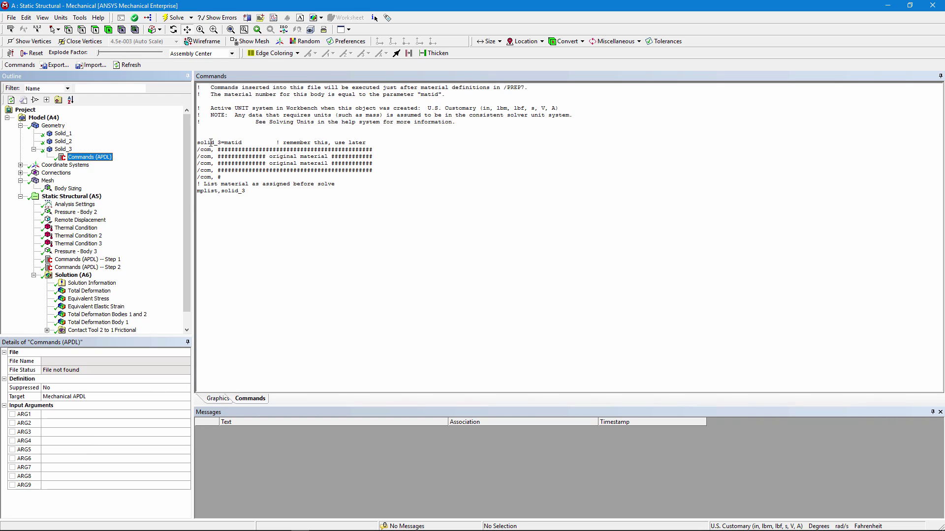
{"action": "left_click_drag", "start_coordinate": [197, 142], "coordinate": [222, 142]}
{"action": "left_click", "coordinate": [271, 209]}
{"action": "scroll", "coordinate": [289, 235], "scroll_direction": "up", "scroll_amount": 2, "text": "ctrl"}
{"action": "scroll", "coordinate": [224, 198], "scroll_direction": "up", "scroll_amount": 4, "text": "ctrl"}
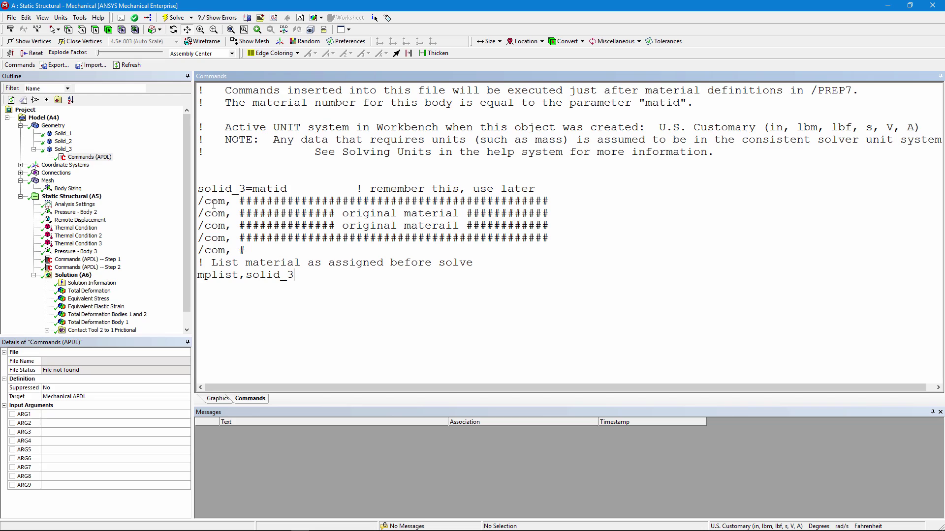
- Check the available unit systems in the Units menu without changing them
{"action": "left_click", "coordinate": [314, 289]}
{"action": "left_click", "coordinate": [61, 18]}
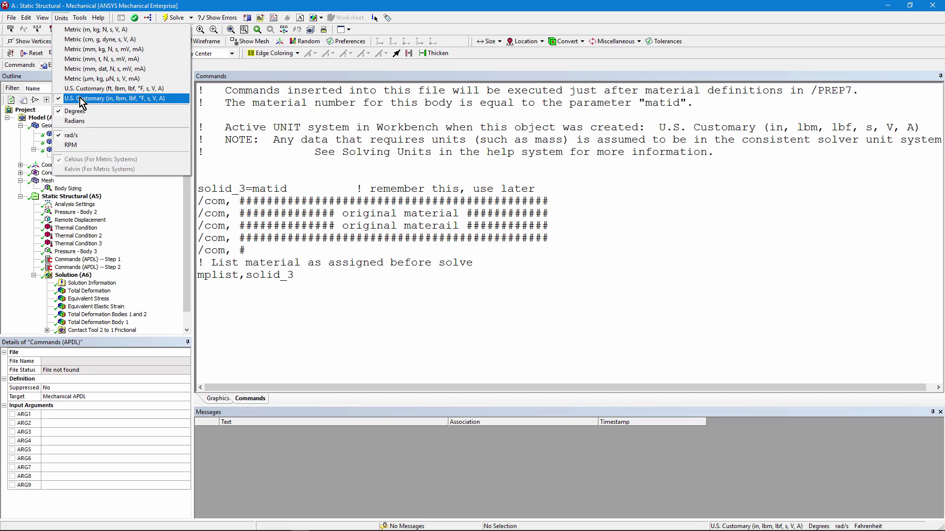
{"action": "left_click", "coordinate": [339, 326]}
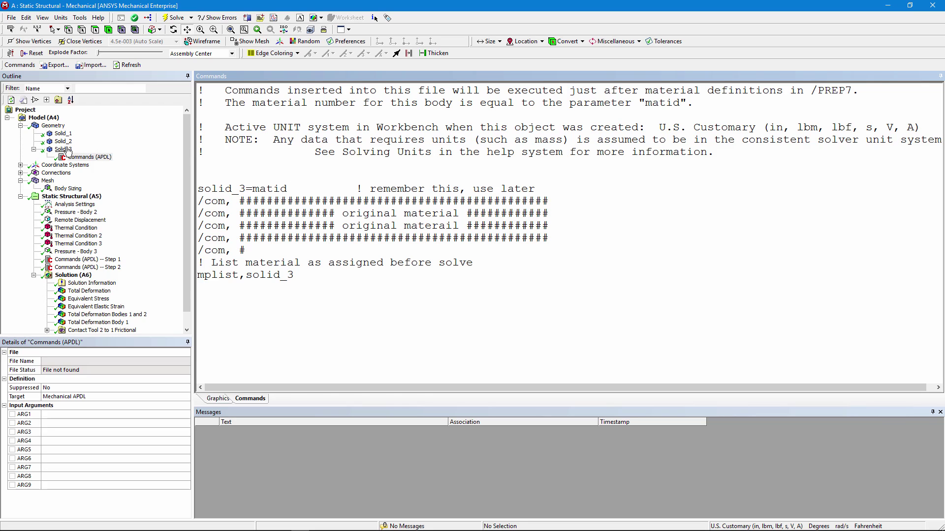
- Collapse the Geometry list and display the mesh on all three bodies
{"action": "left_click", "coordinate": [20, 126]}
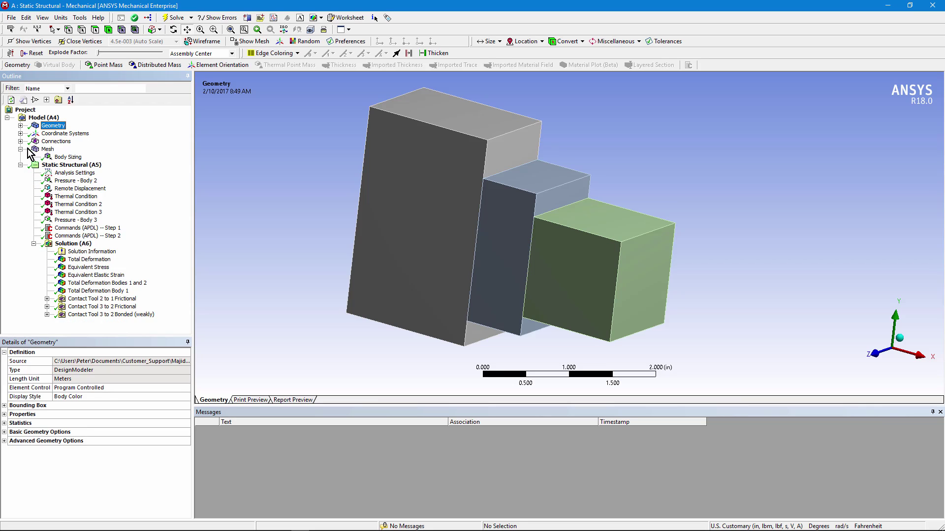
{"action": "left_click", "coordinate": [47, 150]}
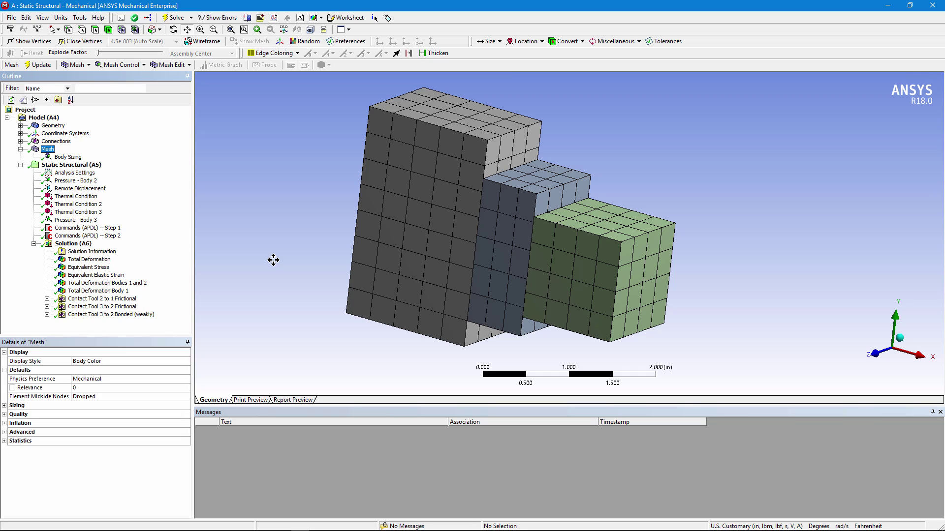
- Review Analysis Settings: 2 load steps, 10 substeps each, Restart Controls with Manual restart points
{"action": "left_click", "coordinate": [79, 173]}
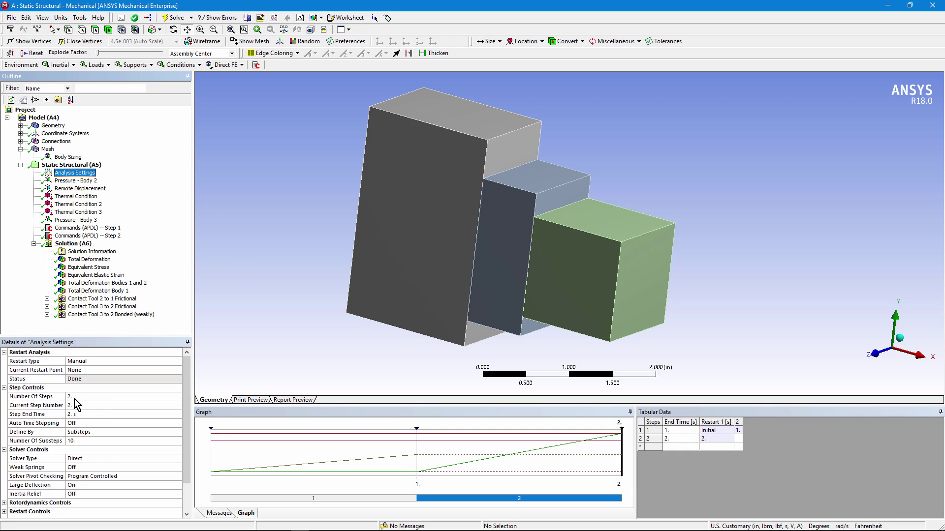
{"action": "left_click", "coordinate": [187, 387]}
{"action": "left_click_drag", "start_coordinate": [187, 388], "coordinate": [187, 427]}
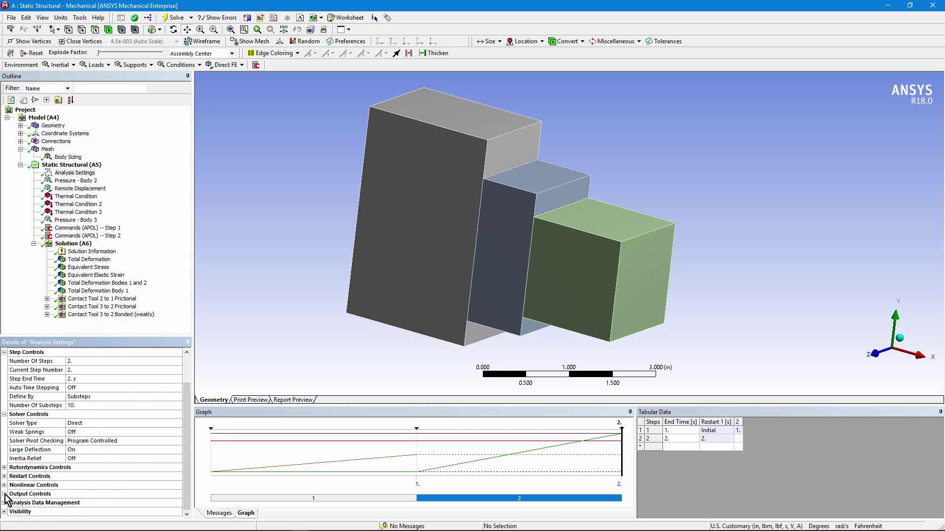
{"action": "left_click", "coordinate": [4, 477]}
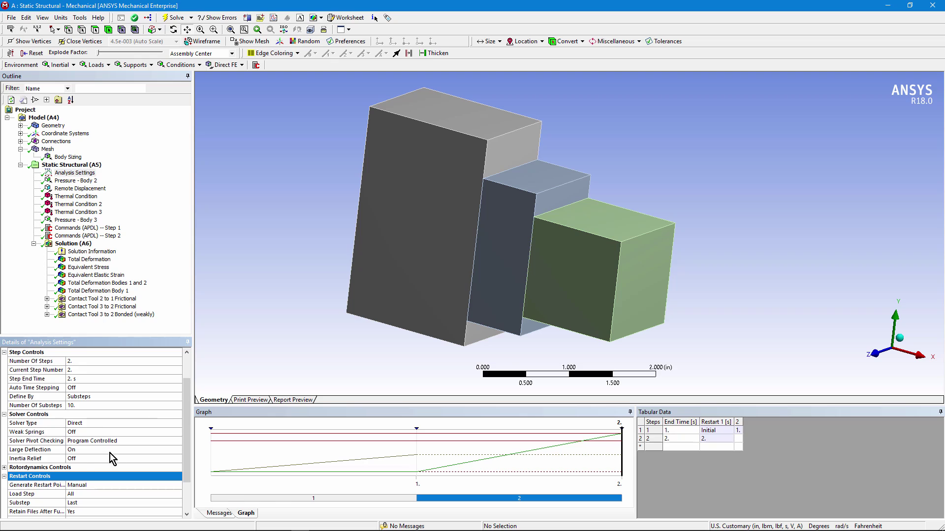
{"action": "left_click_drag", "start_coordinate": [187, 406], "coordinate": [187, 483]}
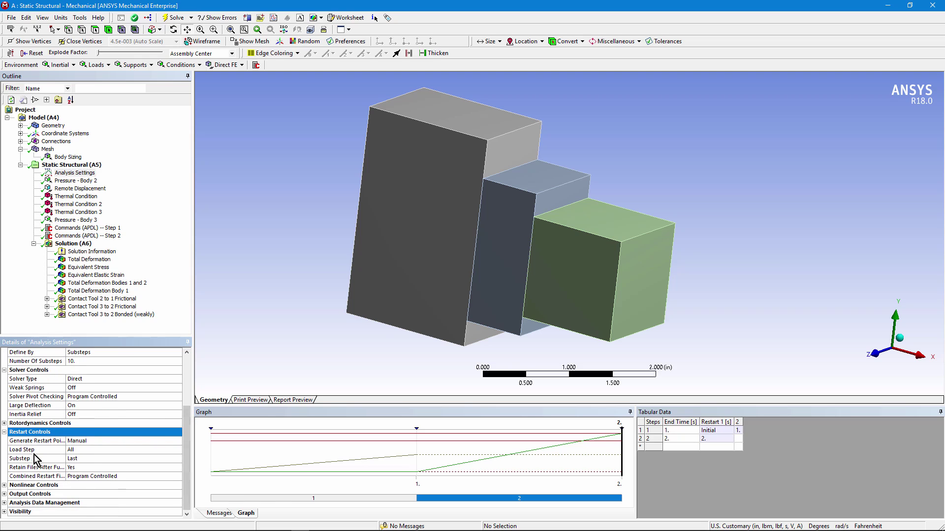
{"action": "left_click_drag", "start_coordinate": [65, 441], "coordinate": [89, 441]}
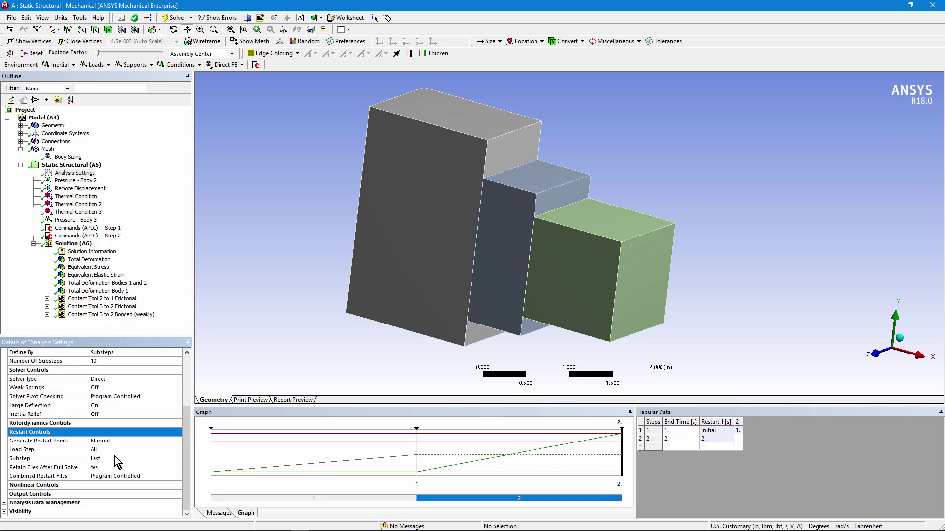
- Show the Static Structural environment and the Step 1 APDL commands, panning the model into view
{"action": "key", "text": "Up"}
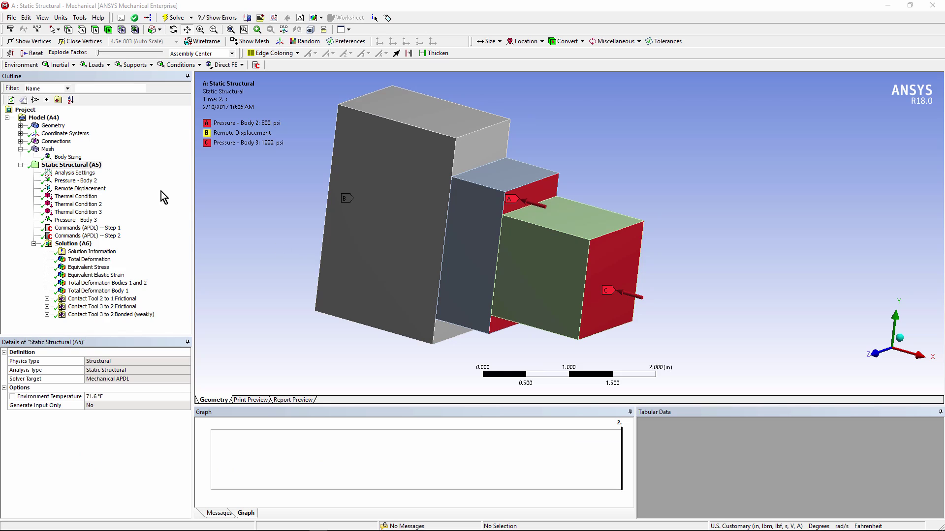
{"action": "left_click", "coordinate": [81, 229]}
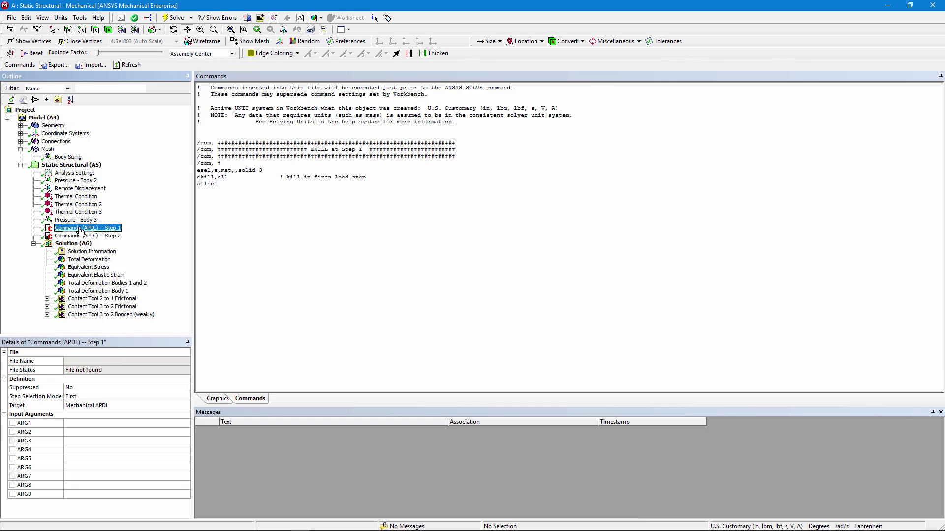
{"action": "left_click", "coordinate": [71, 165]}
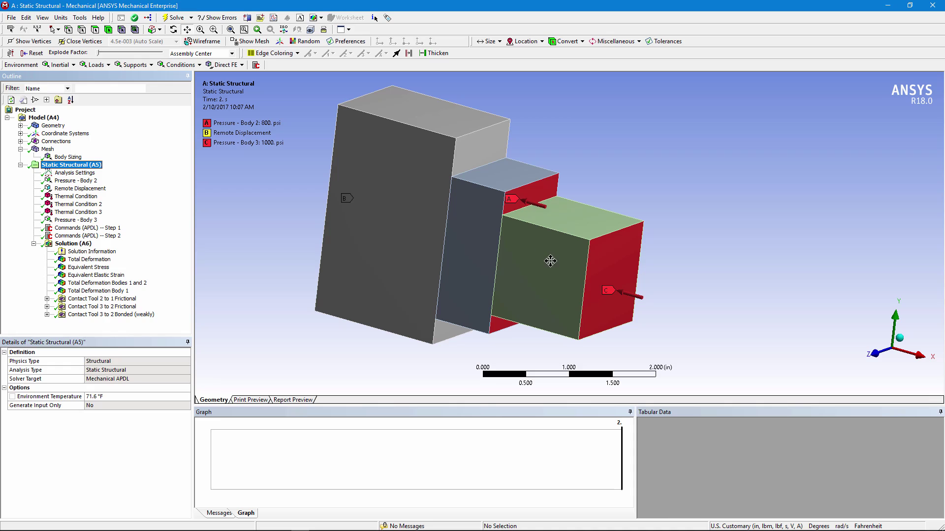
{"action": "left_click_drag", "start_coordinate": [573, 269], "coordinate": [571, 234]}
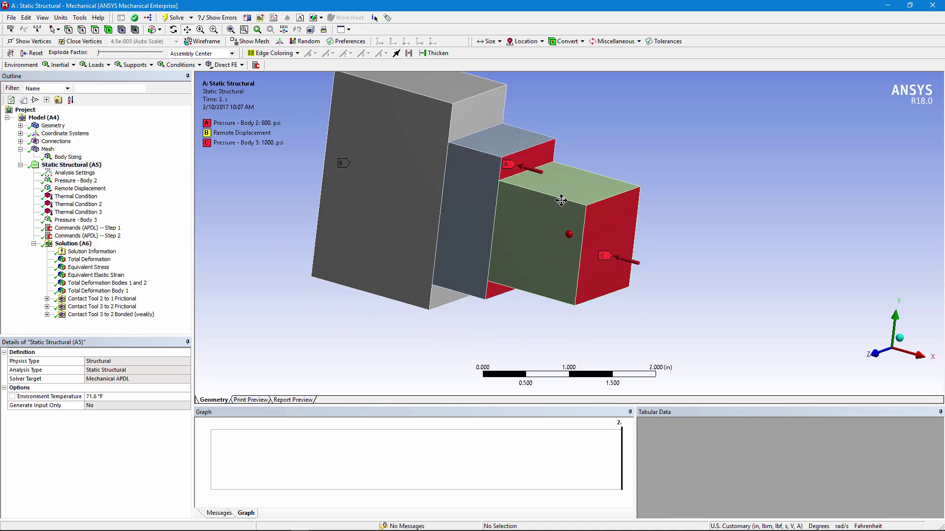
{"action": "left_click_drag", "start_coordinate": [459, 202], "coordinate": [423, 253]}
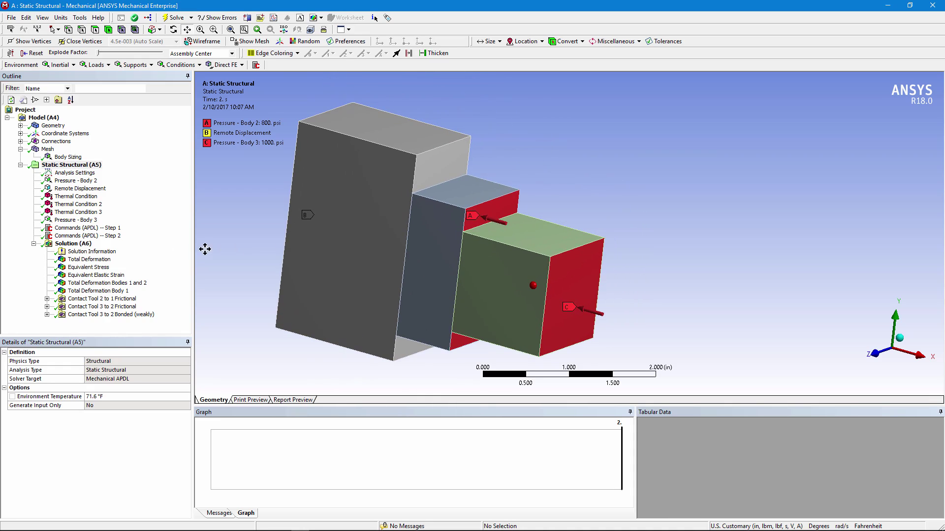
{"action": "left_click", "coordinate": [86, 229]}
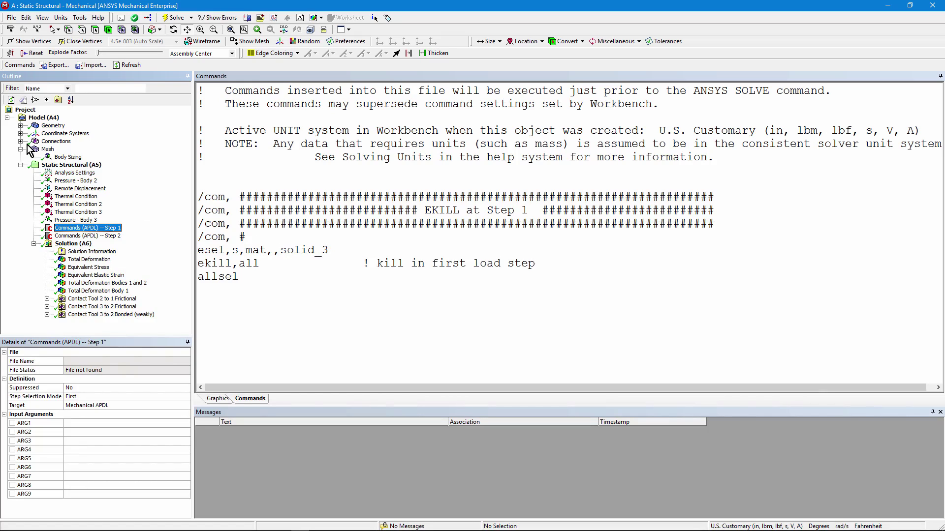
- Compare Solid_3's material commands with the Step 1 ekill,all commands selecting solid_3
{"action": "left_click", "coordinate": [20, 126]}
{"action": "left_click", "coordinate": [90, 157]}
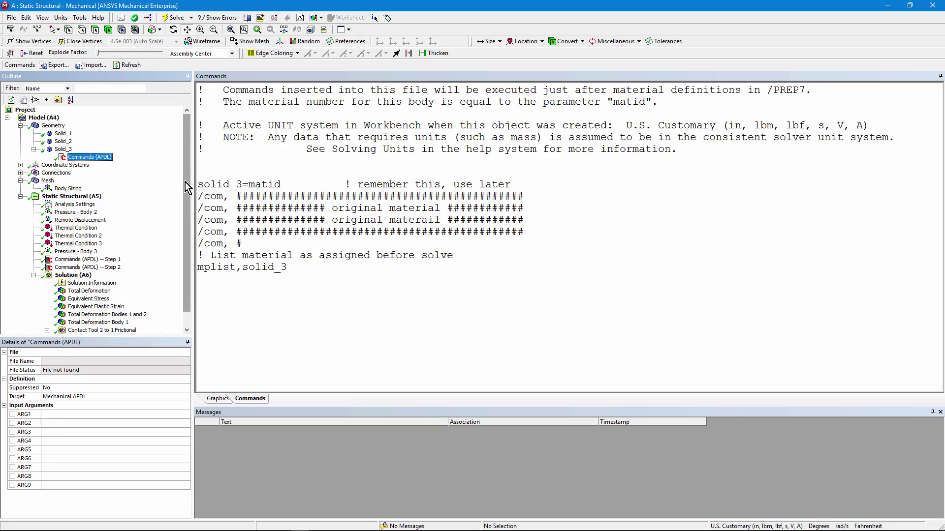
{"action": "scroll", "coordinate": [185, 184], "scroll_direction": "down", "scroll_amount": 1}
{"action": "left_click", "coordinate": [94, 244]}
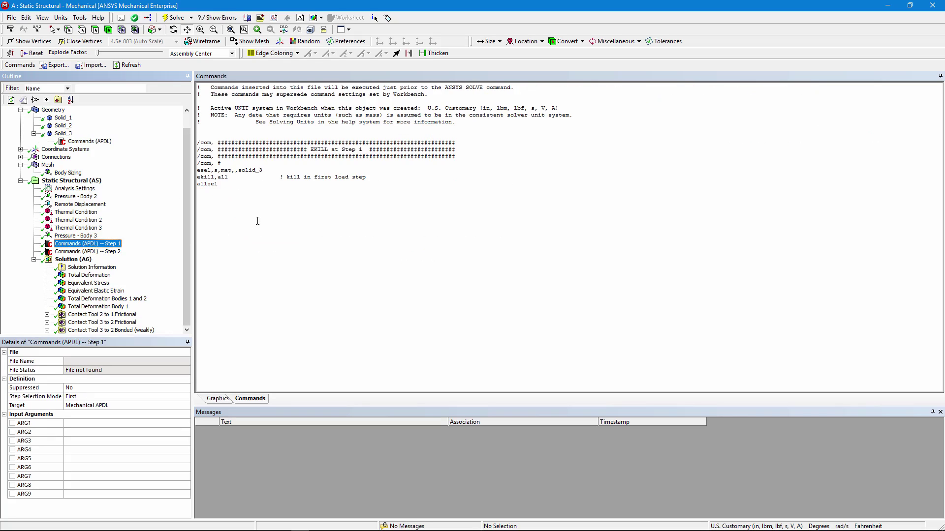
{"action": "scroll", "coordinate": [257, 221], "scroll_direction": "up", "scroll_amount": 4, "text": "ctrl"}
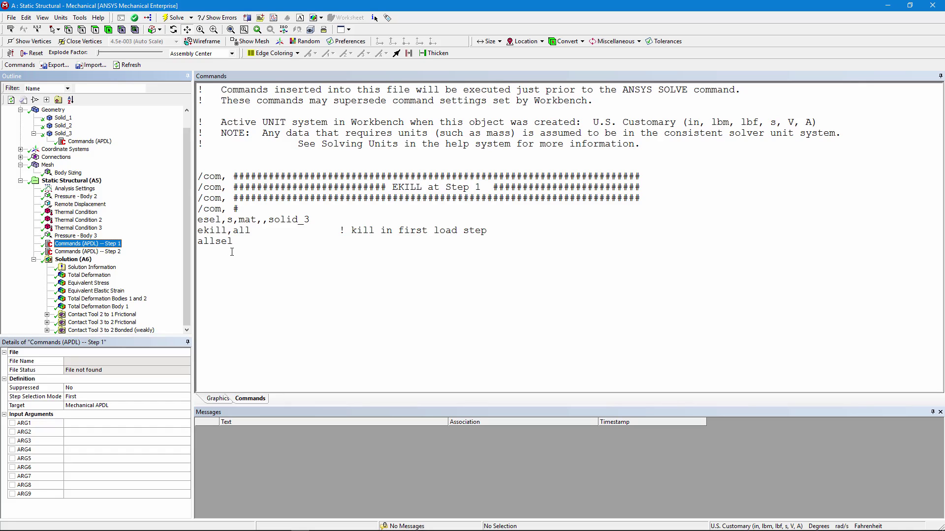
- Show the Remote Displacement, rotating the model to view its face and all three blocks
{"action": "left_click", "coordinate": [74, 204]}
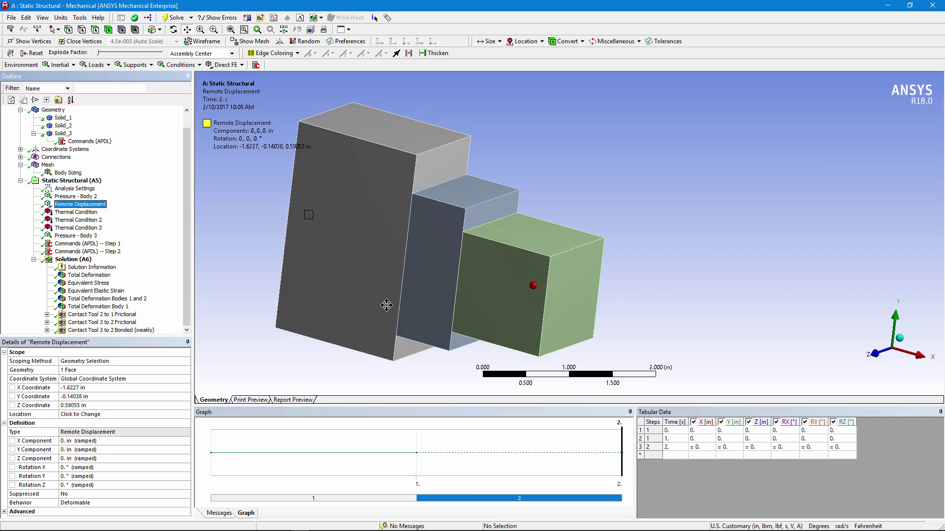
{"action": "left_click_drag", "start_coordinate": [396, 304], "coordinate": [361, 253]}
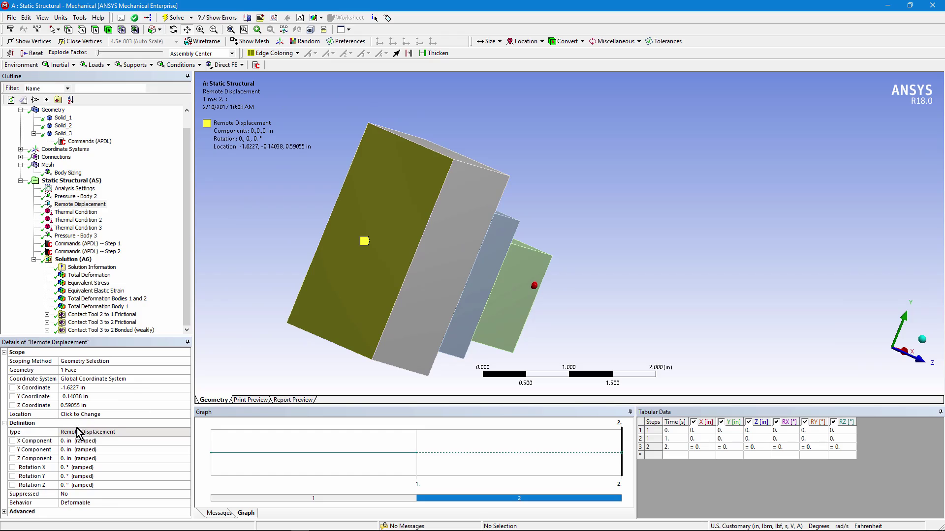
{"action": "left_click_drag", "start_coordinate": [345, 330], "coordinate": [225, 306]}
- Step through Thermal Conditions 1, 2 and 3, ending on body 3 held at 800 °F
{"action": "left_click", "coordinate": [84, 212]}
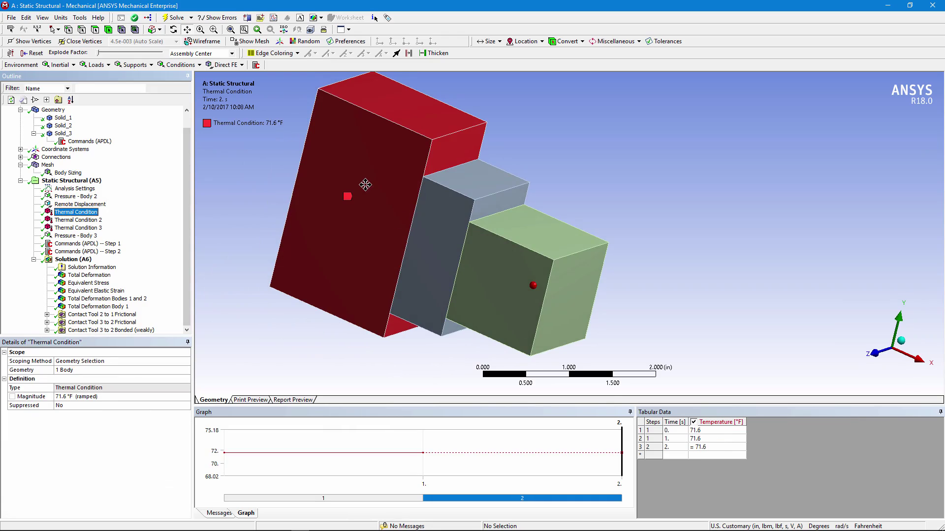
{"action": "left_click", "coordinate": [78, 220]}
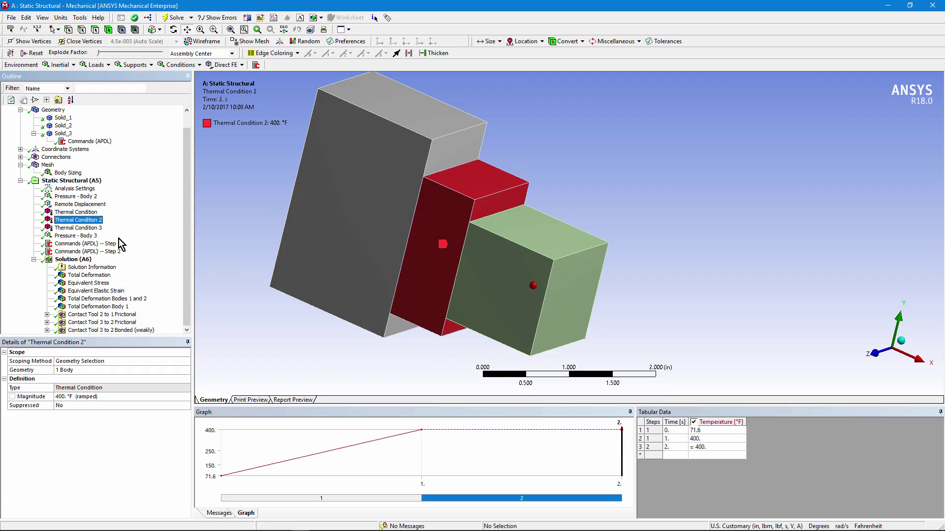
{"action": "left_click", "coordinate": [86, 227]}
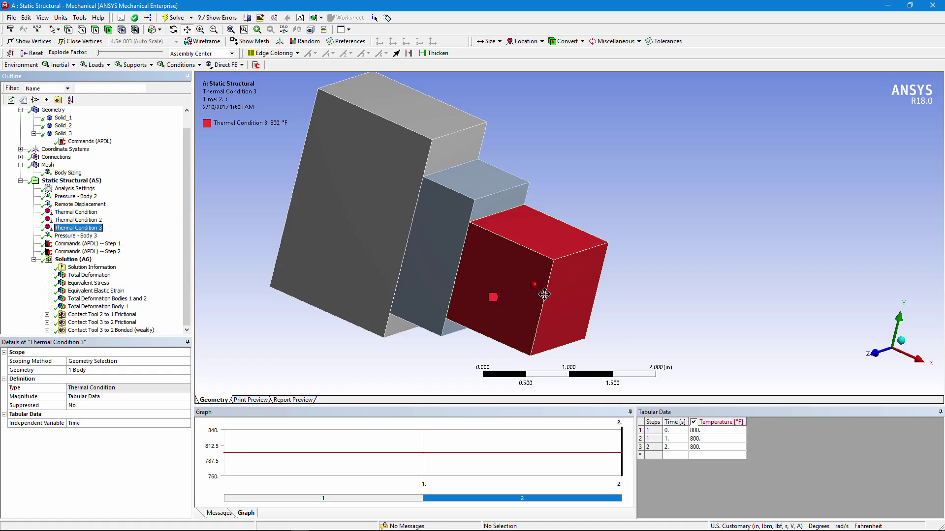
- Review Solid_3's properties, then Pressure - Body 2 and Pressure - Body 3 ramping to 1000 psi
{"action": "left_click", "coordinate": [63, 133]}
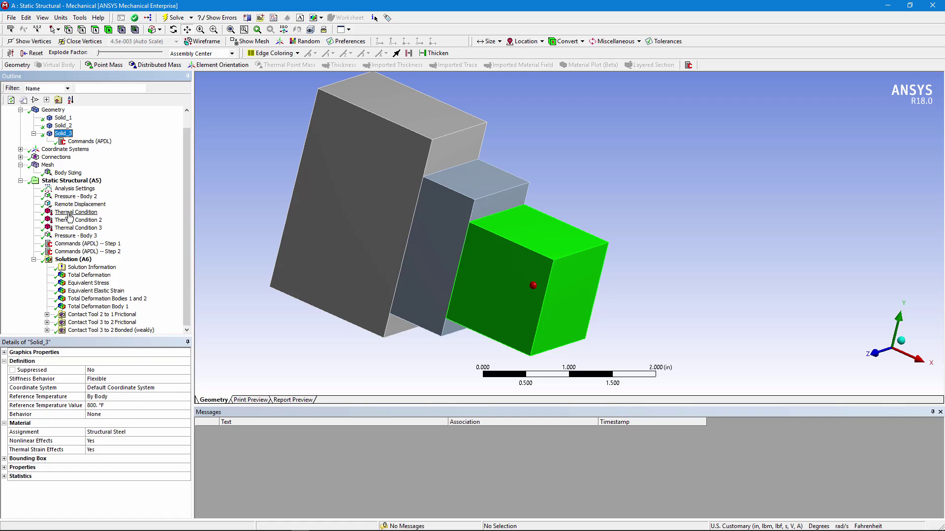
{"action": "left_click", "coordinate": [74, 196]}
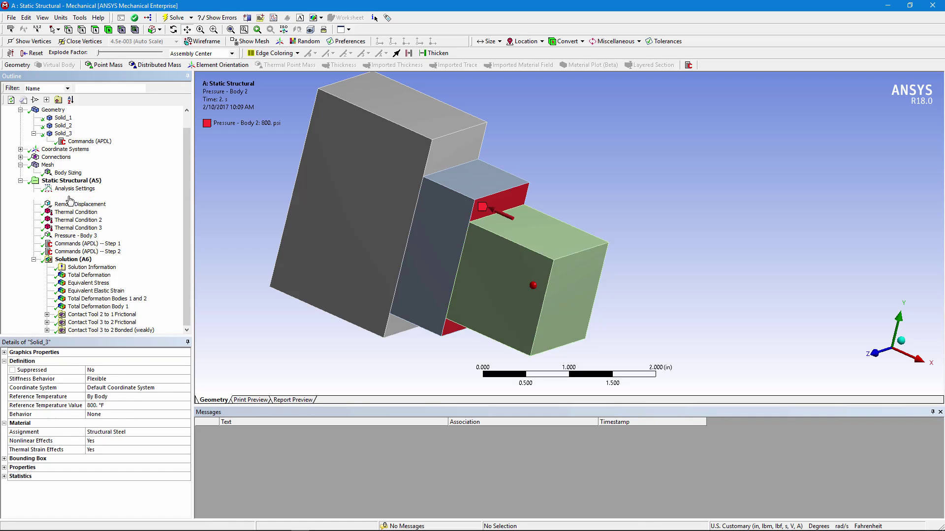
{"action": "middle_click_drag", "start_coordinate": [385, 261], "coordinate": [398, 249]}
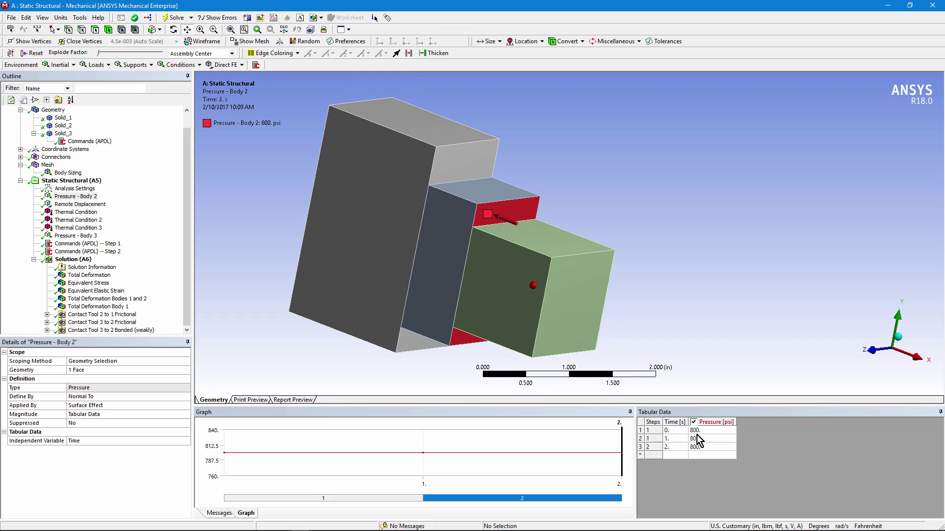
{"action": "left_click", "coordinate": [83, 237]}
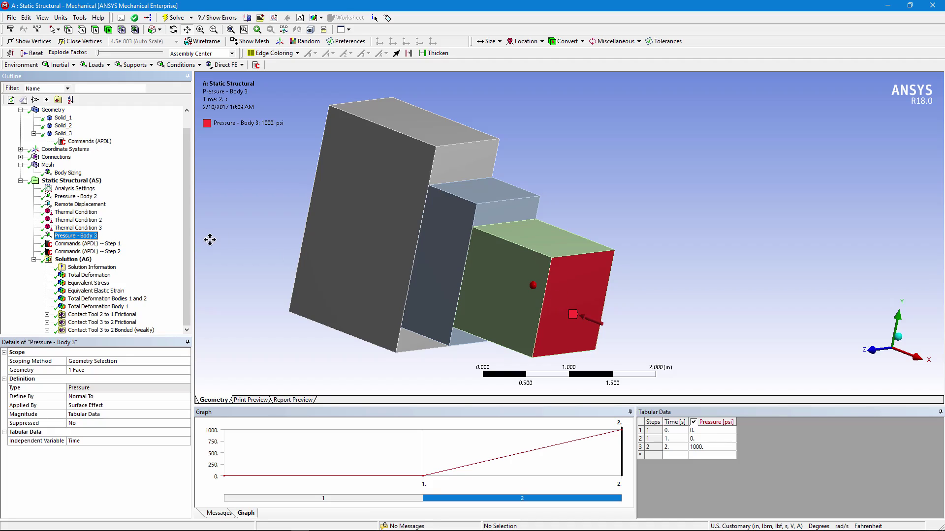
{"action": "left_click_drag", "start_coordinate": [189, 213], "coordinate": [185, 221]}
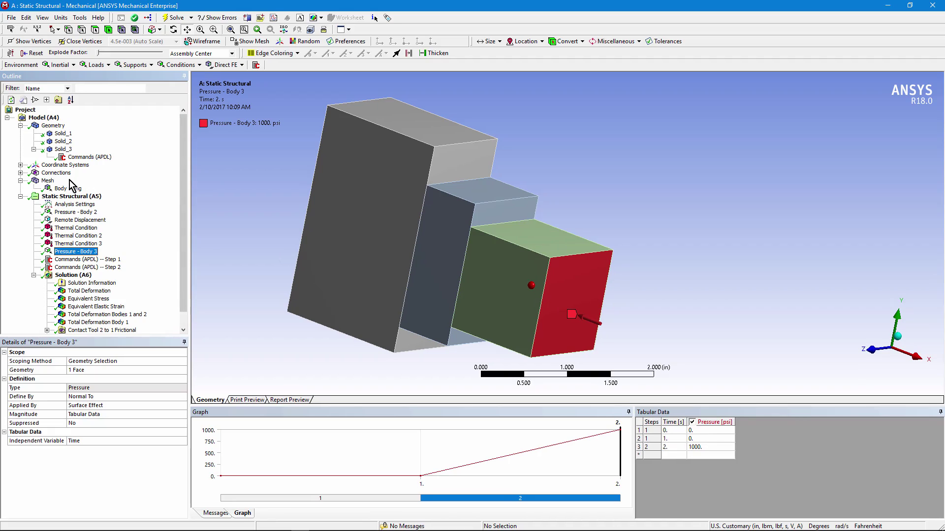
- Expand Contacts and inspect the Frictional Solid_2 To Solid_1 contact with coefficient 0.6
{"action": "left_click", "coordinate": [21, 173]}
{"action": "left_click", "coordinate": [33, 181]}
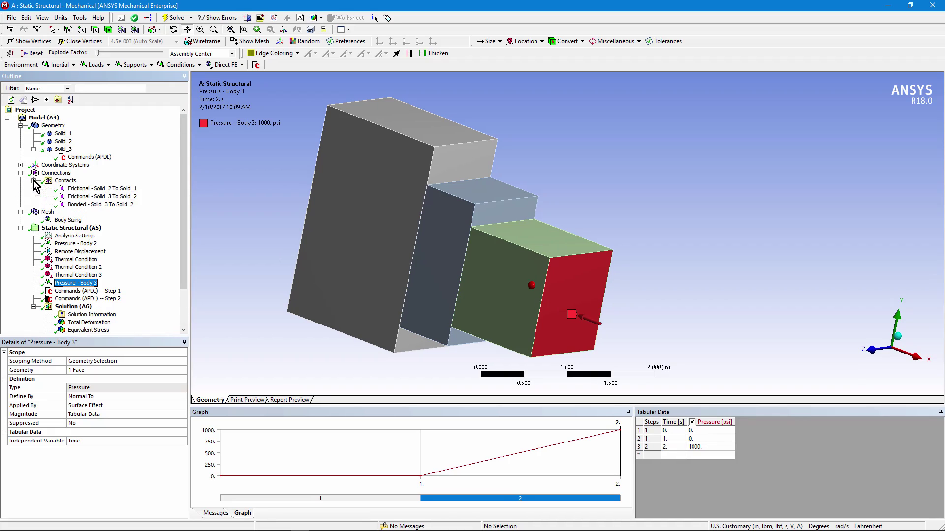
{"action": "left_click", "coordinate": [99, 189]}
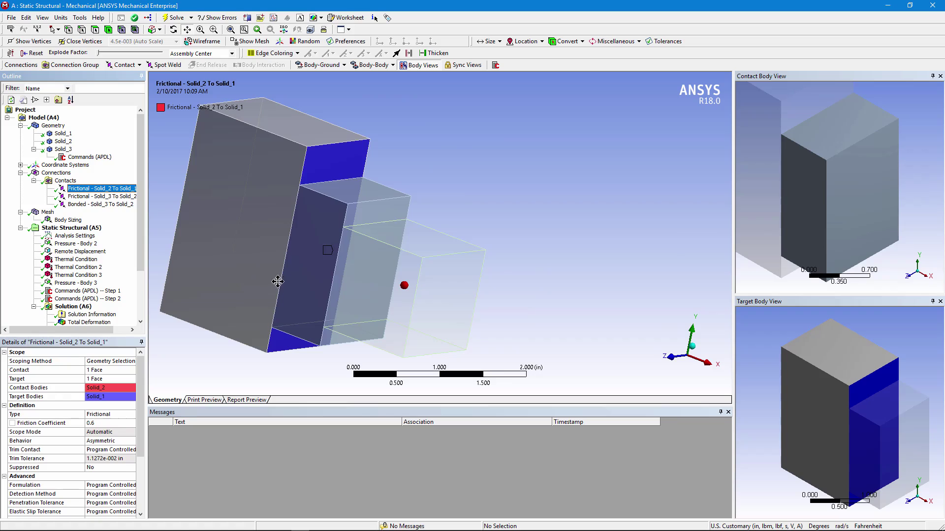
{"action": "left_click_drag", "start_coordinate": [324, 276], "coordinate": [266, 268]}
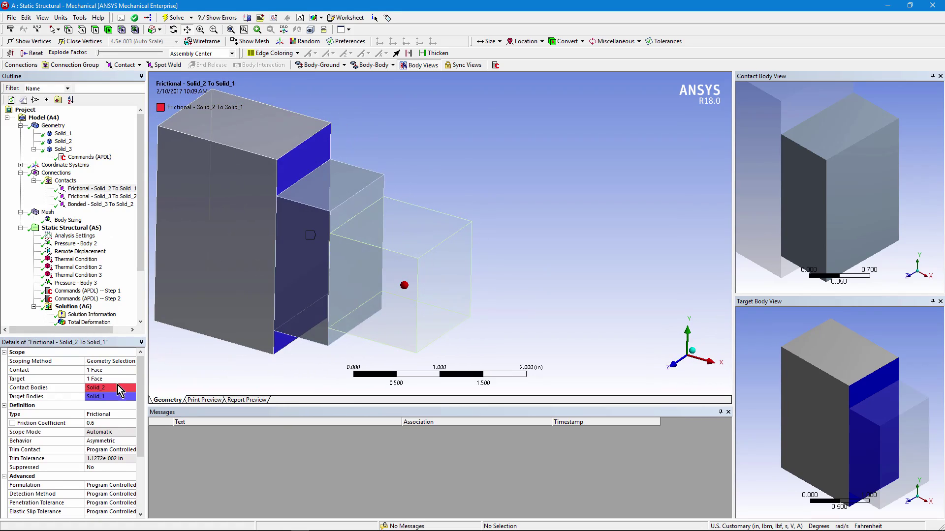
{"action": "scroll", "coordinate": [137, 409], "scroll_direction": "down", "scroll_amount": 1}
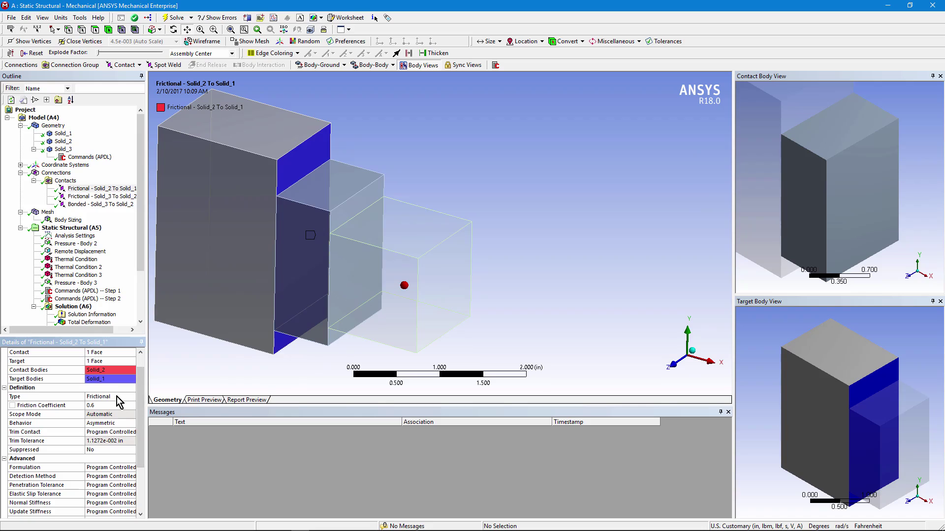
- Fit the whole model in view and revisit Pressure - Body 2's constant 800 psi
{"action": "left_click", "coordinate": [231, 29]}
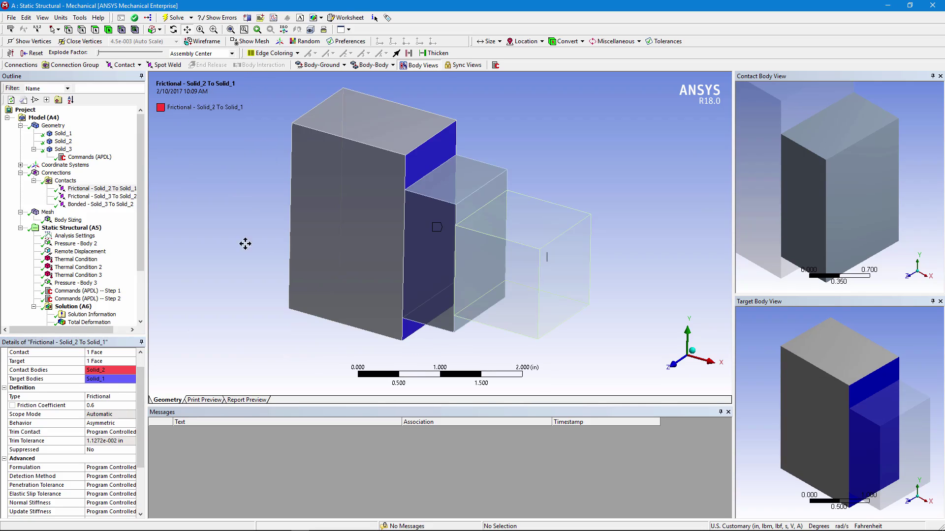
{"action": "left_click", "coordinate": [76, 244]}
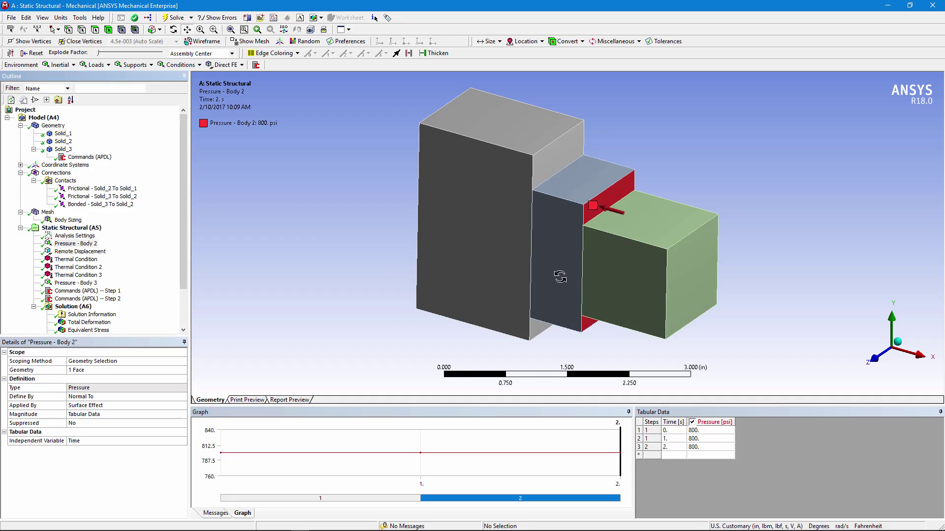
{"action": "mouse_move", "coordinate": [553, 274]}
{"action": "middle_mouse_down"}
{"action": "mouse_move", "coordinate": [568, 270]}
{"action": "mouse_move", "coordinate": [541, 268]}
{"action": "middle_mouse_up"}
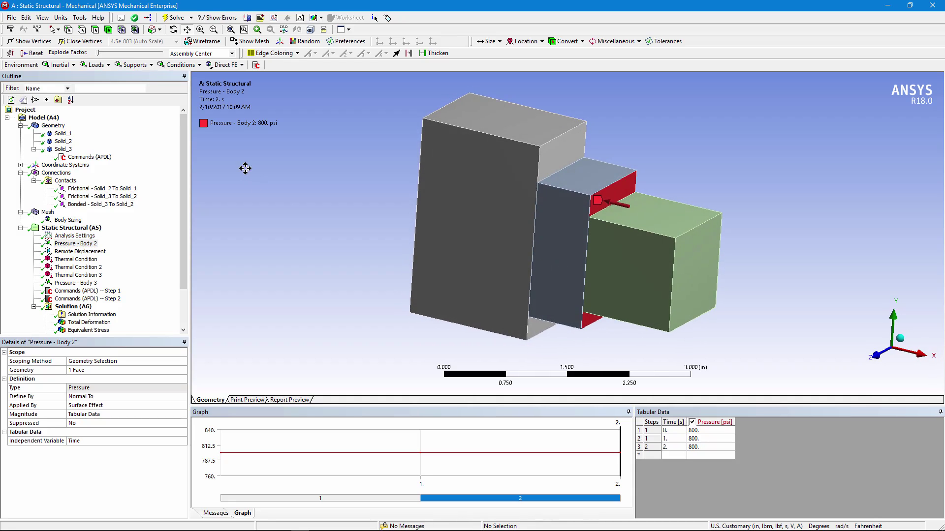
{"action": "left_click", "coordinate": [98, 197]}
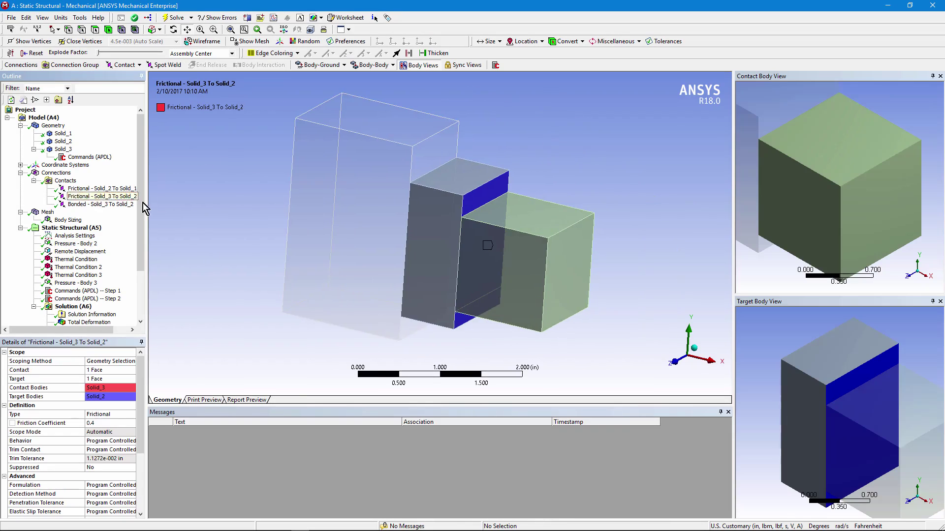
{"action": "mouse_move", "coordinate": [397, 265]}
{"action": "middle_mouse_down"}
{"action": "mouse_move", "coordinate": [546, 276]}
{"action": "mouse_move", "coordinate": [421, 257]}
{"action": "mouse_move", "coordinate": [376, 266]}
{"action": "mouse_move", "coordinate": [384, 263]}
{"action": "middle_mouse_up"}
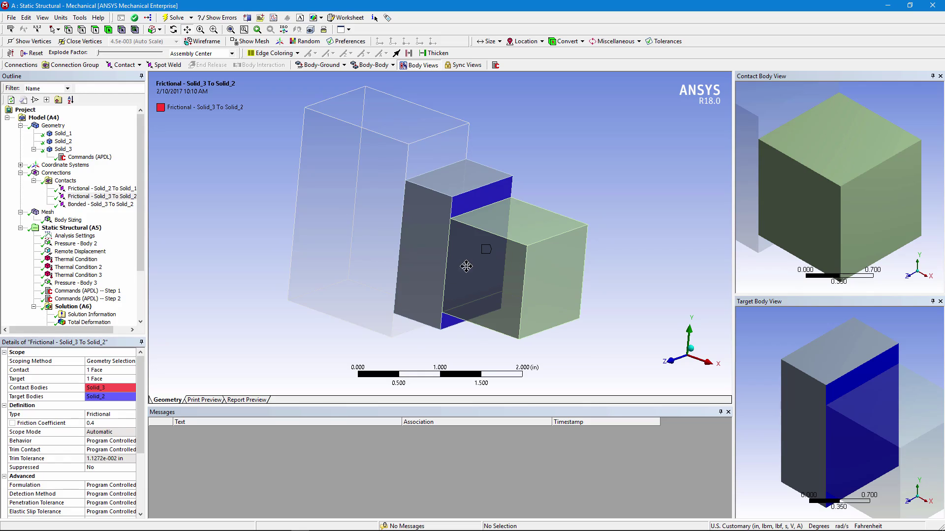
{"action": "mouse_move", "coordinate": [475, 266]}
{"action": "middle_mouse_down"}
{"action": "mouse_move", "coordinate": [561, 270]}
{"action": "mouse_move", "coordinate": [487, 262]}
{"action": "middle_mouse_up"}
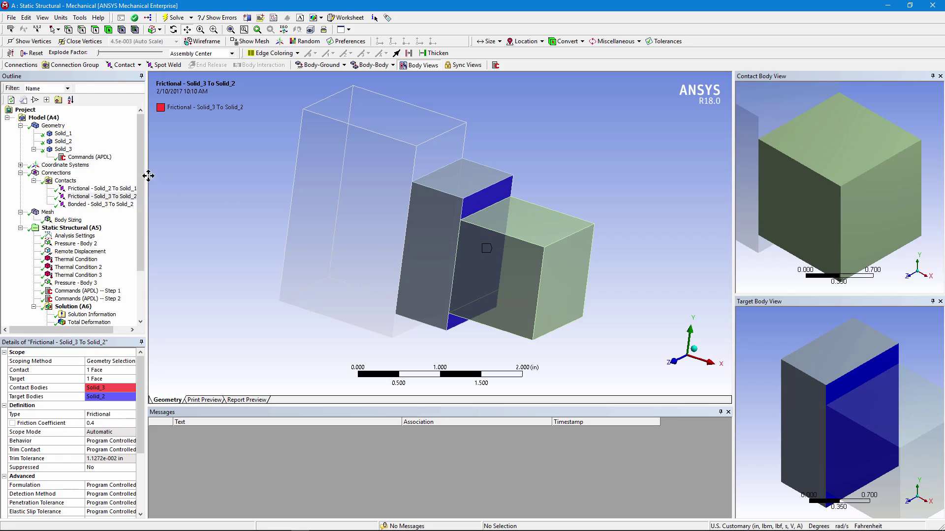
- Inspect Bonded Solid_3 To Solid_2: Pure Penalty, stiffness factor 5e-005, 0.3 in pinball radius
{"action": "left_click", "coordinate": [84, 205]}
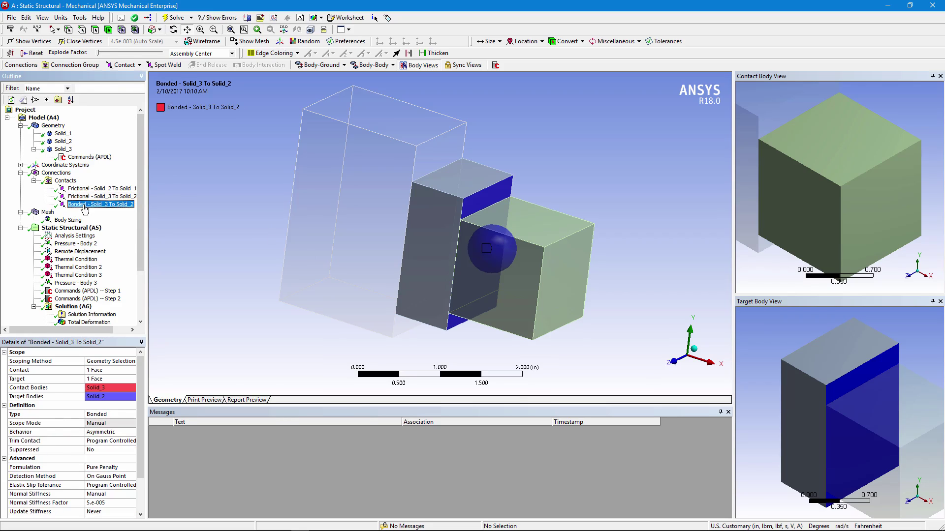
{"action": "left_click_drag", "start_coordinate": [158, 189], "coordinate": [199, 193]}
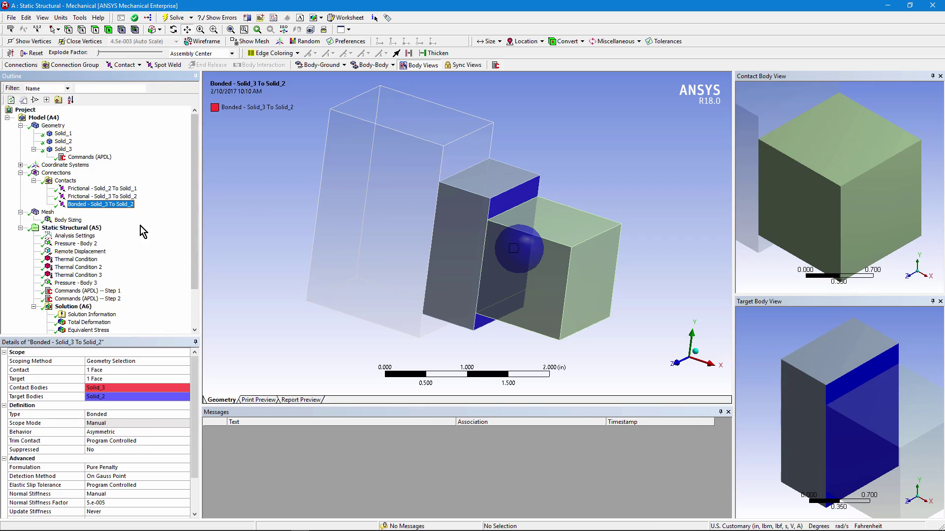
{"action": "middle_click_drag", "start_coordinate": [382, 280], "coordinate": [480, 290]}
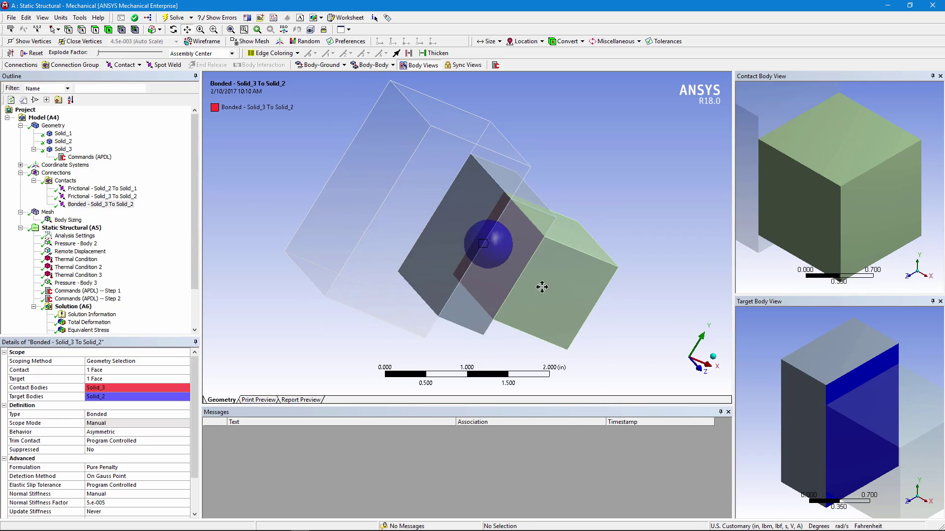
{"action": "middle_click_drag", "start_coordinate": [548, 285], "coordinate": [510, 261]}
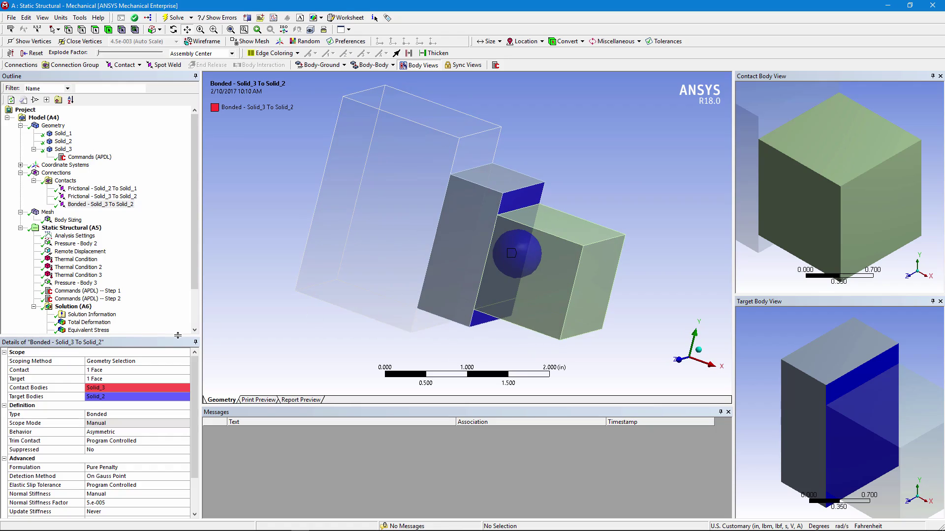
{"action": "left_click_drag", "start_coordinate": [163, 335], "coordinate": [167, 277]}
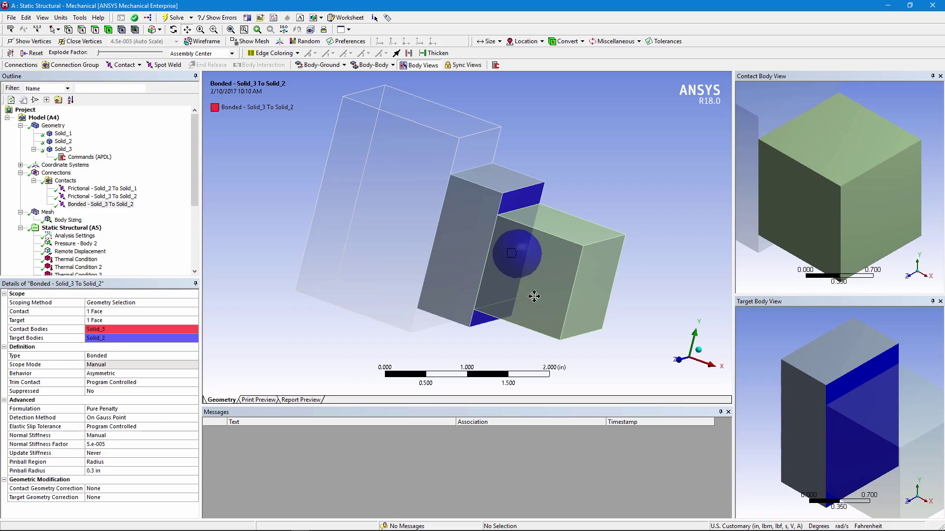
{"action": "scroll", "coordinate": [152, 231], "scroll_direction": "down", "scroll_amount": 5}
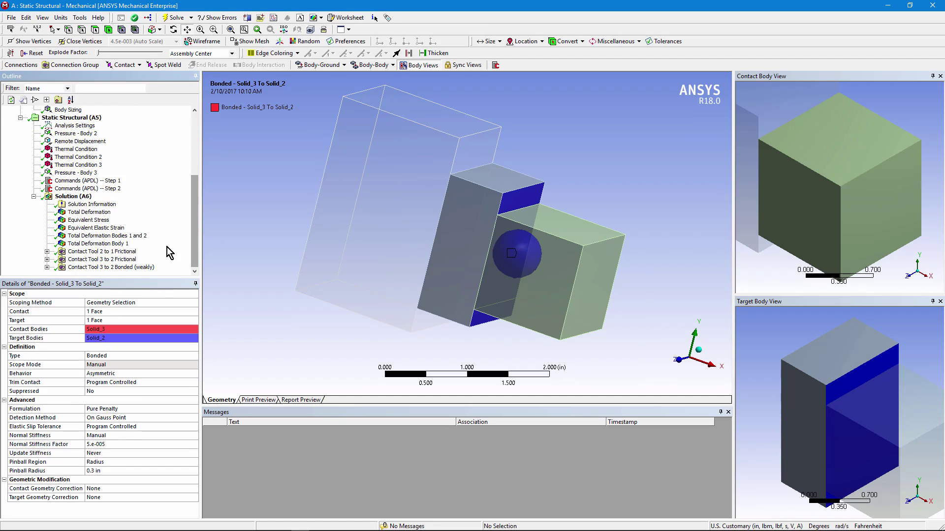
- View Pressure - Body 3, then the Step 2 APDL commands defining the new material with EALIVE,ALL
{"action": "left_click", "coordinate": [76, 173]}
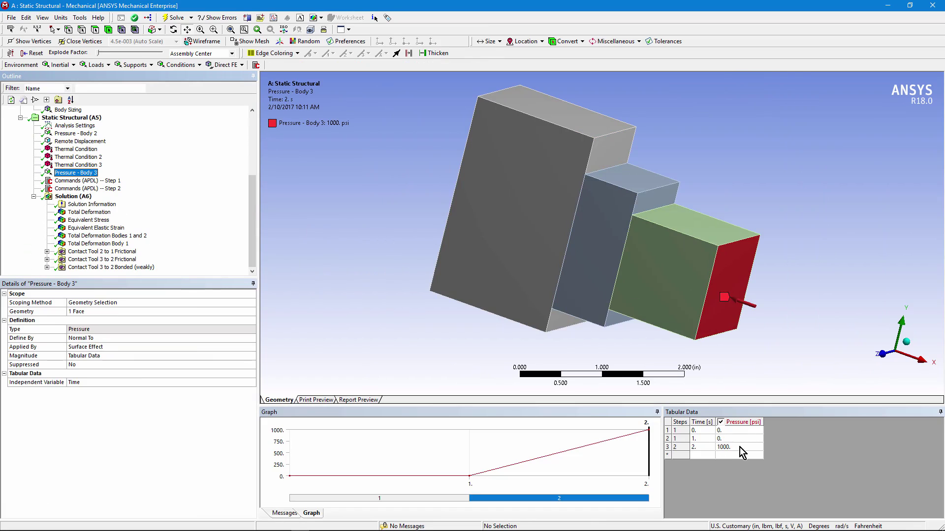
{"action": "left_click", "coordinate": [67, 189]}
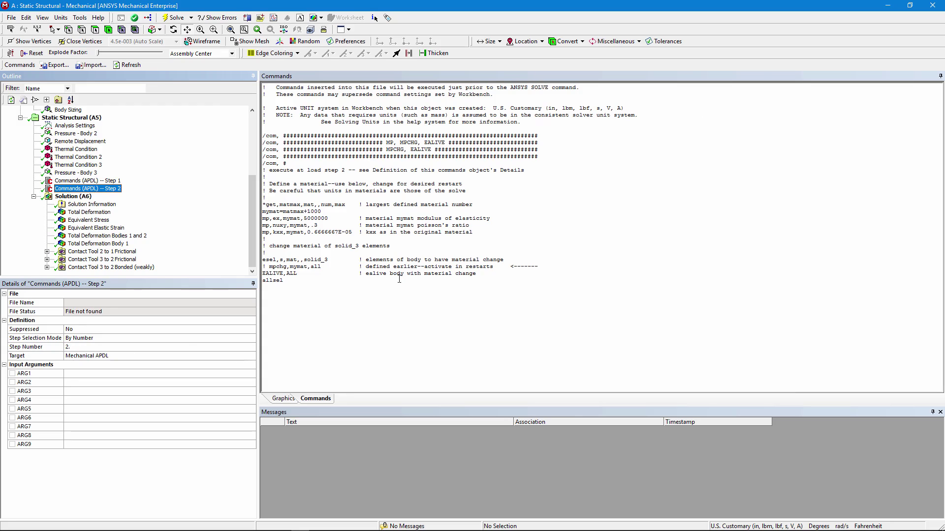
- Enlarge the Step 2 command editor and review the mymat=matmax+1000 line and three mp property lines
{"action": "scroll", "coordinate": [355, 299], "scroll_direction": "up", "scroll_amount": 3, "text": "ctrl"}
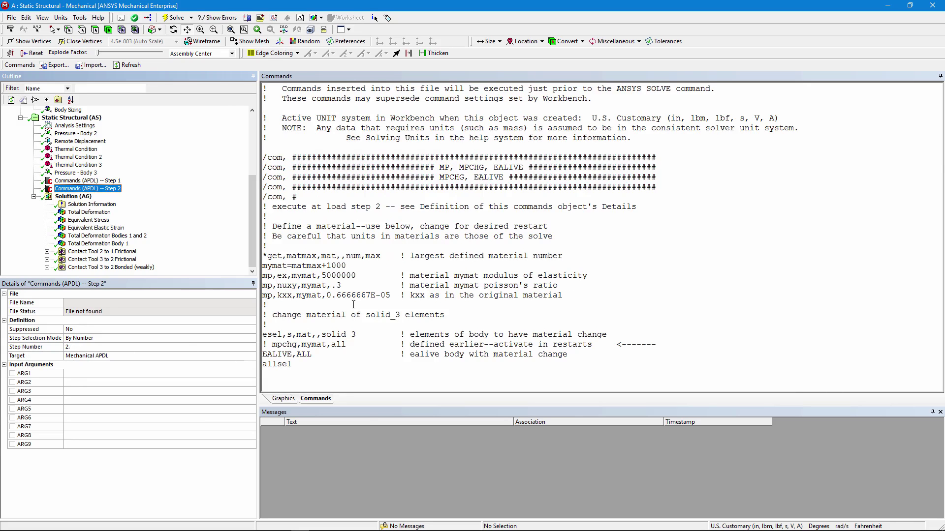
{"action": "left_click_drag", "start_coordinate": [366, 405], "coordinate": [366, 484]}
{"action": "scroll", "coordinate": [424, 200], "scroll_direction": "up", "scroll_amount": 1, "text": "ctrl"}
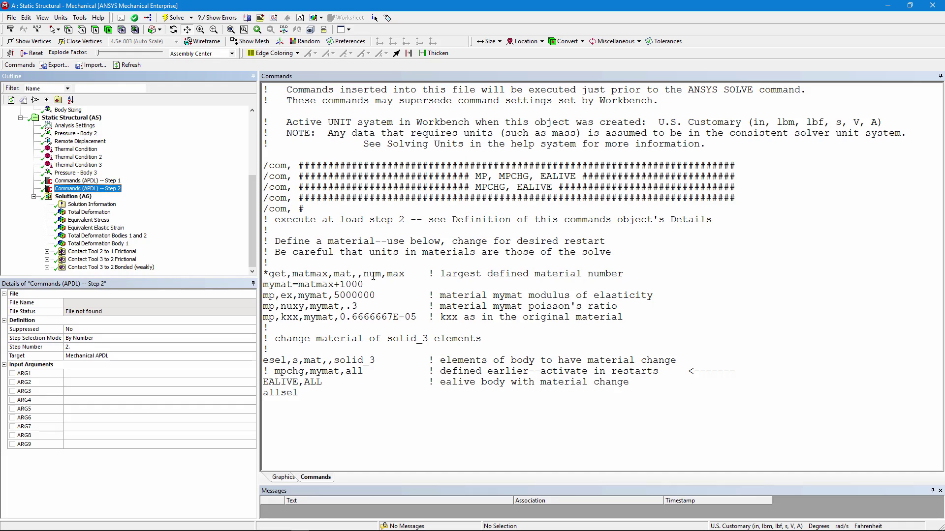
{"action": "left_click", "coordinate": [411, 275]}
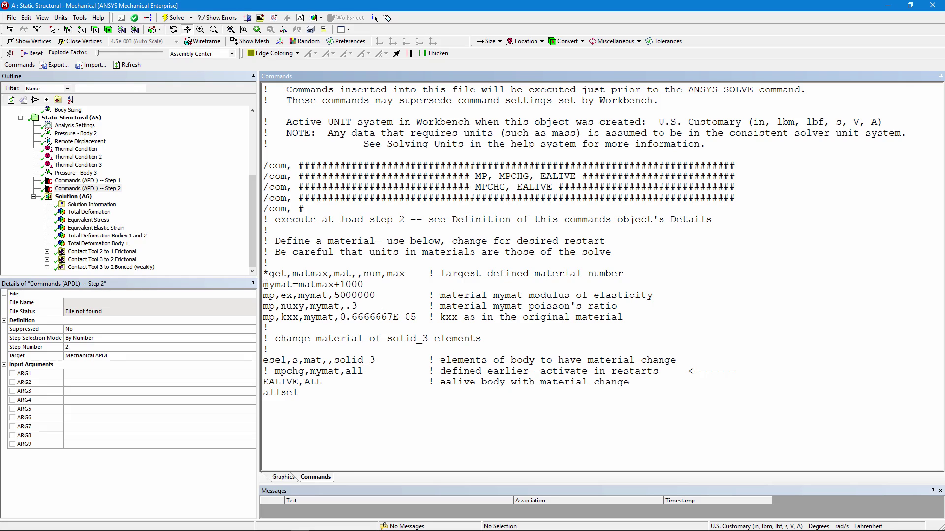
{"action": "left_click_drag", "start_coordinate": [264, 285], "coordinate": [366, 286]}
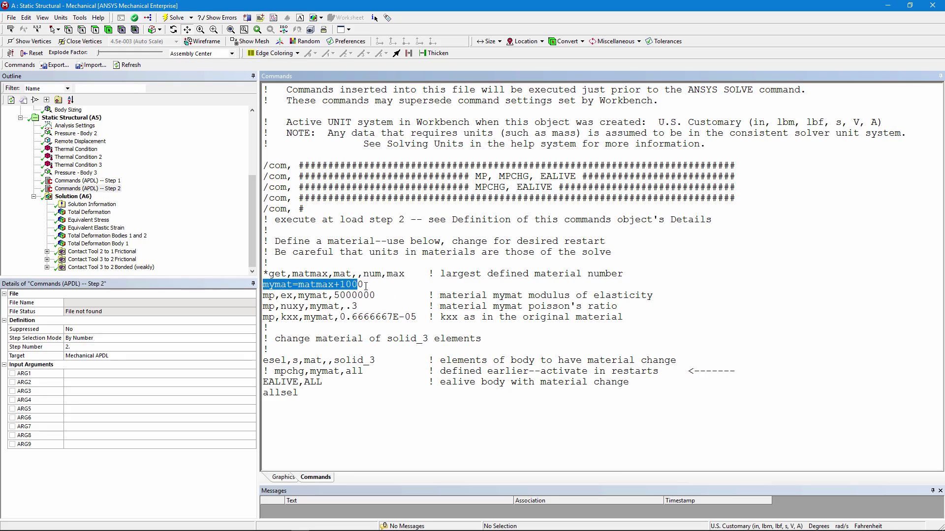
{"action": "left_click", "coordinate": [413, 287]}
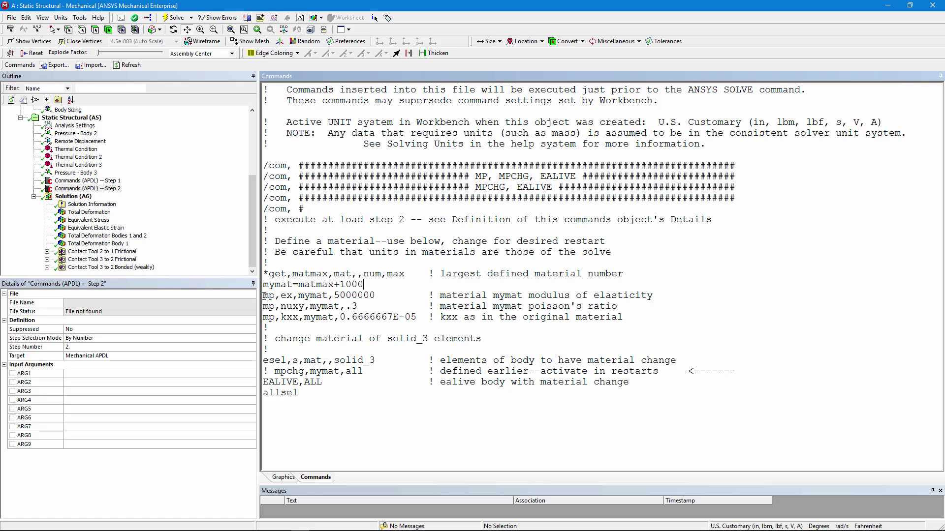
{"action": "left_click_drag", "start_coordinate": [263, 296], "coordinate": [307, 324]}
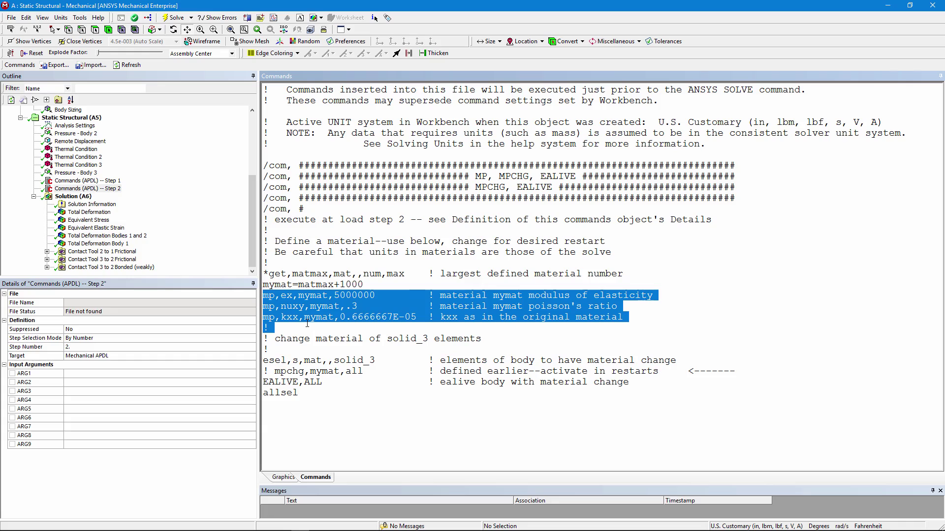
{"action": "left_click", "coordinate": [344, 330]}
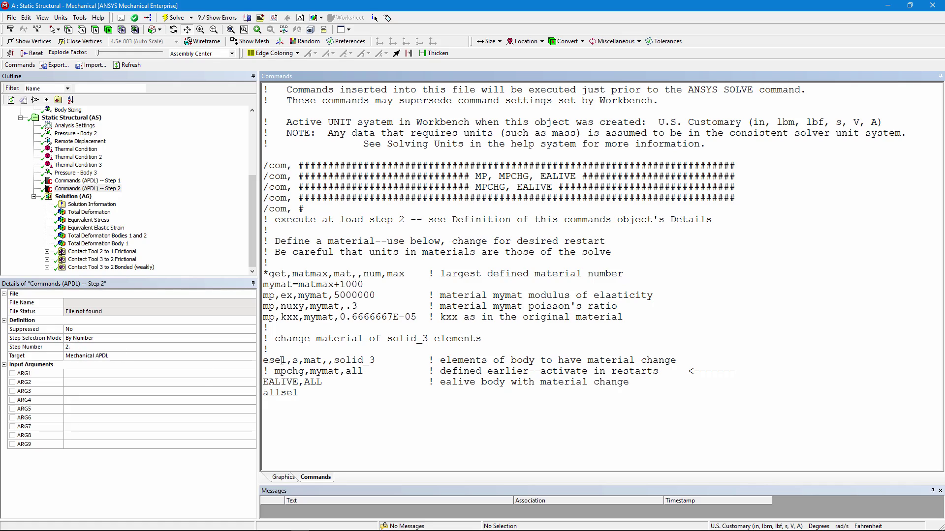
- Check the esel line selecting solid_3, then return to the solved Solution (A6) branch
{"action": "left_click_drag", "start_coordinate": [281, 361], "coordinate": [381, 360]}
{"action": "left_click", "coordinate": [365, 394]}
{"action": "left_click", "coordinate": [251, 243]}
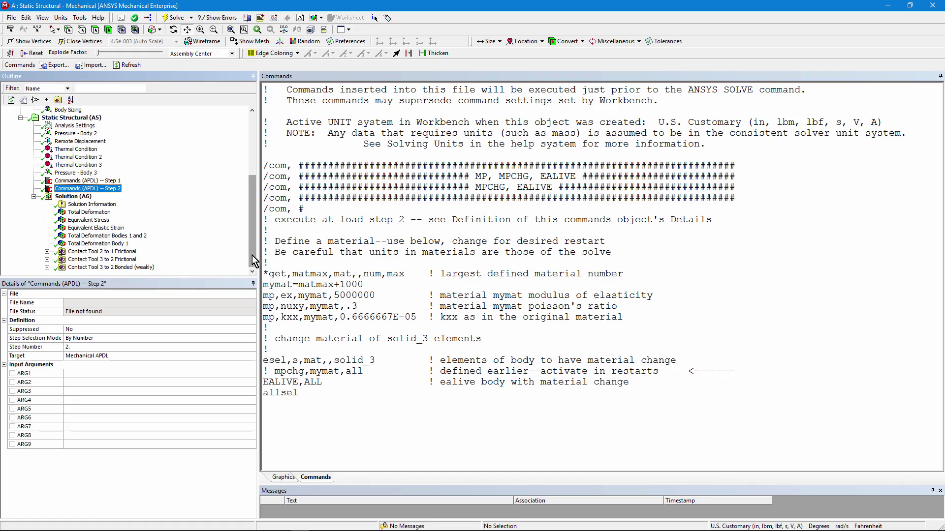
{"action": "left_click", "coordinate": [76, 197]}
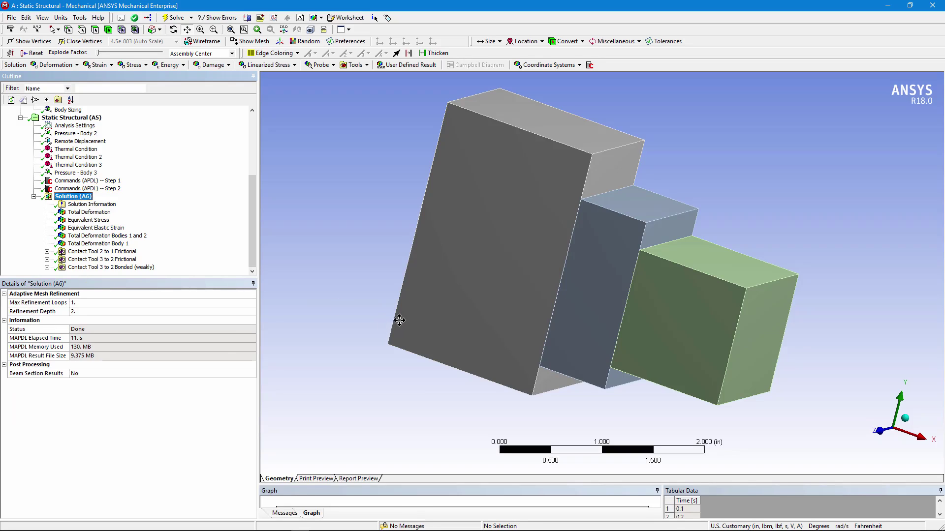
- Rotate the model and step through Total Deformation, Equivalent Stress, Equivalent Elastic Strain and Total Deformation Bodies 1 and 2
{"action": "mouse_move", "coordinate": [394, 321]}
{"action": "middle_mouse_down"}
{"action": "mouse_move", "coordinate": [416, 317]}
{"action": "mouse_move", "coordinate": [386, 320]}
{"action": "middle_mouse_up"}
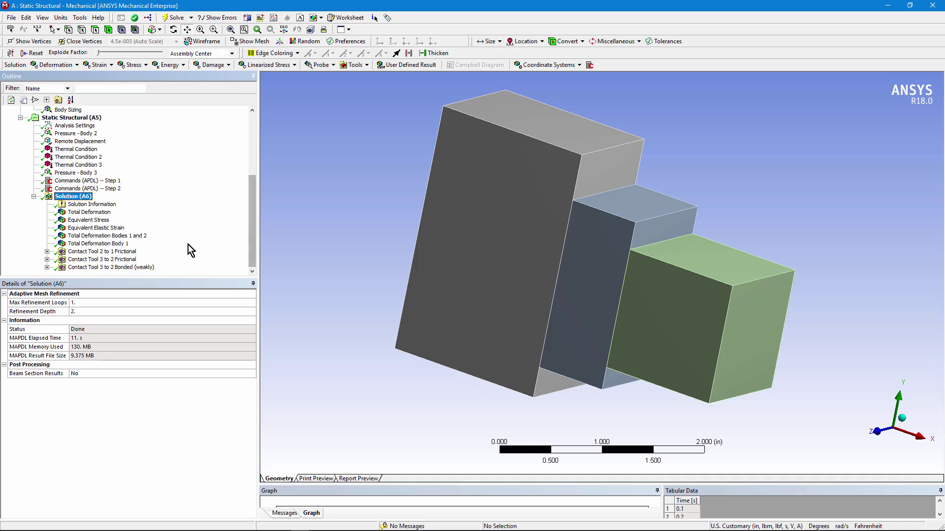
{"action": "left_click", "coordinate": [101, 212]}
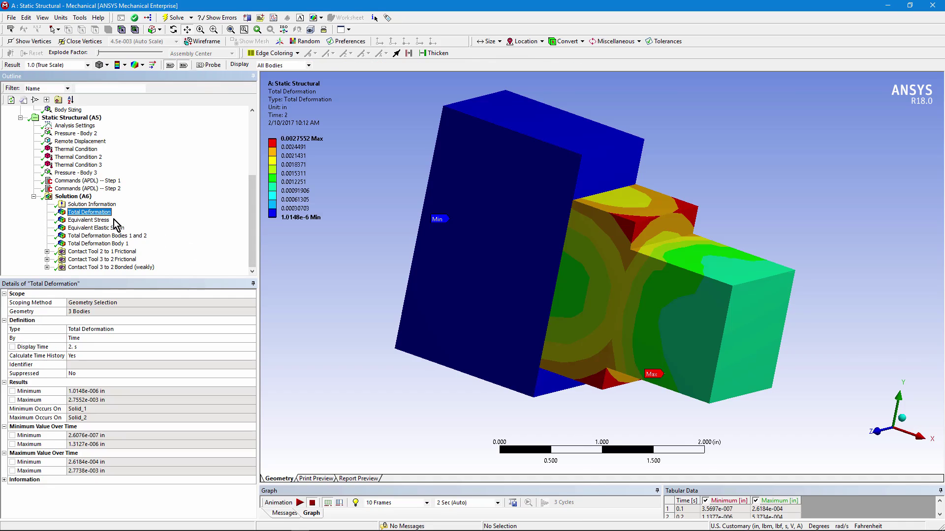
{"action": "left_click", "coordinate": [95, 221]}
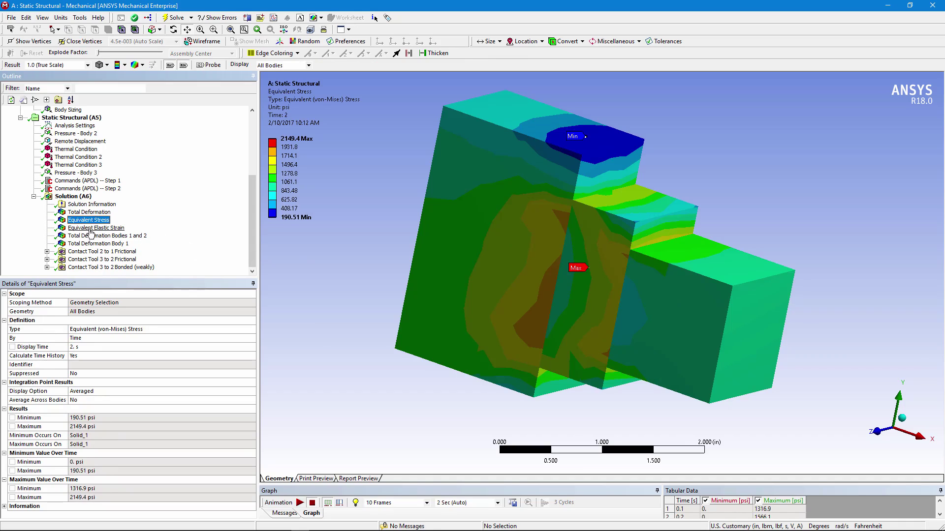
{"action": "left_click", "coordinate": [89, 229]}
{"action": "left_click", "coordinate": [106, 237]}
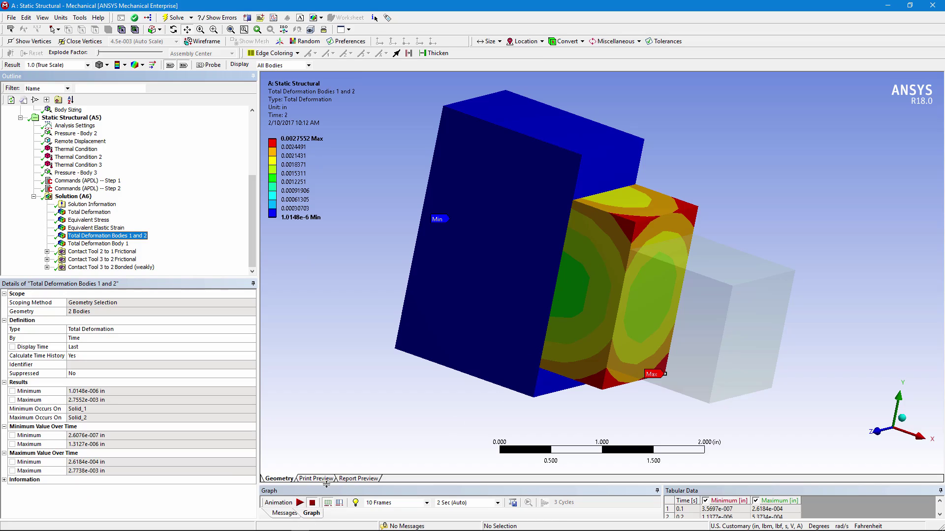
- Enlarge the Graph pane and play, then stop, the Result Sets deformation animation
{"action": "left_click_drag", "start_coordinate": [327, 484], "coordinate": [328, 387]}
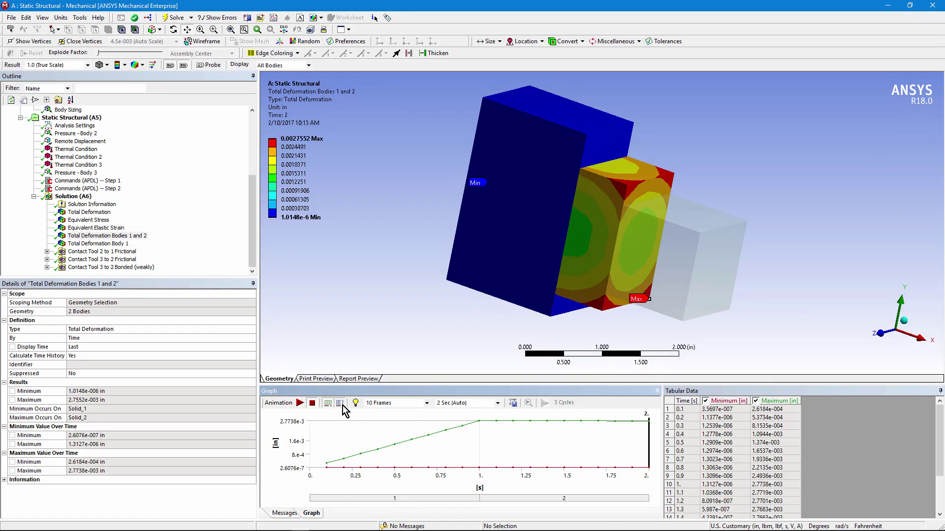
{"action": "left_click", "coordinate": [339, 403]}
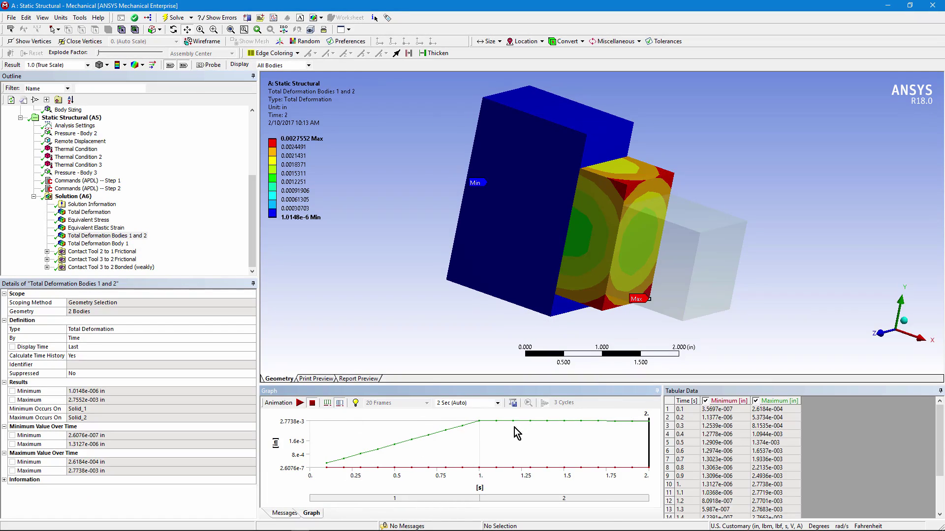
{"action": "left_click", "coordinate": [299, 403]}
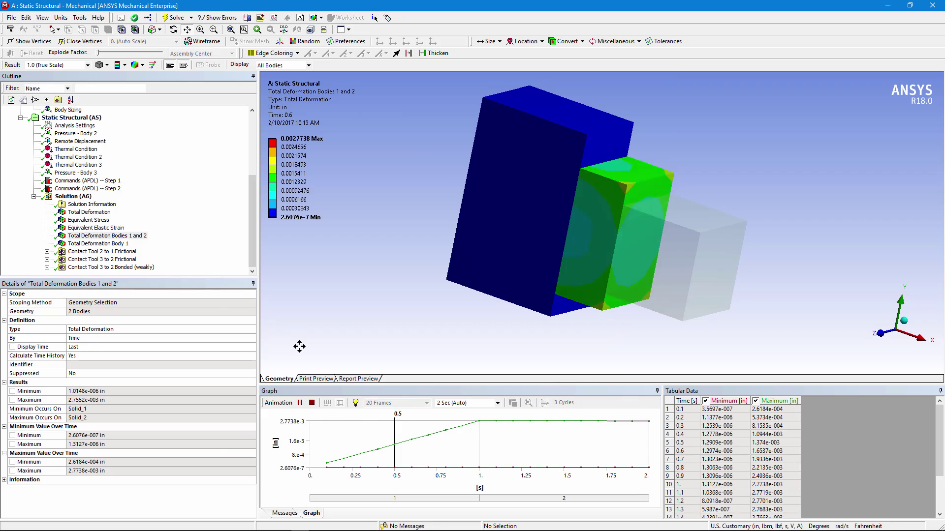
{"action": "left_click", "coordinate": [311, 403]}
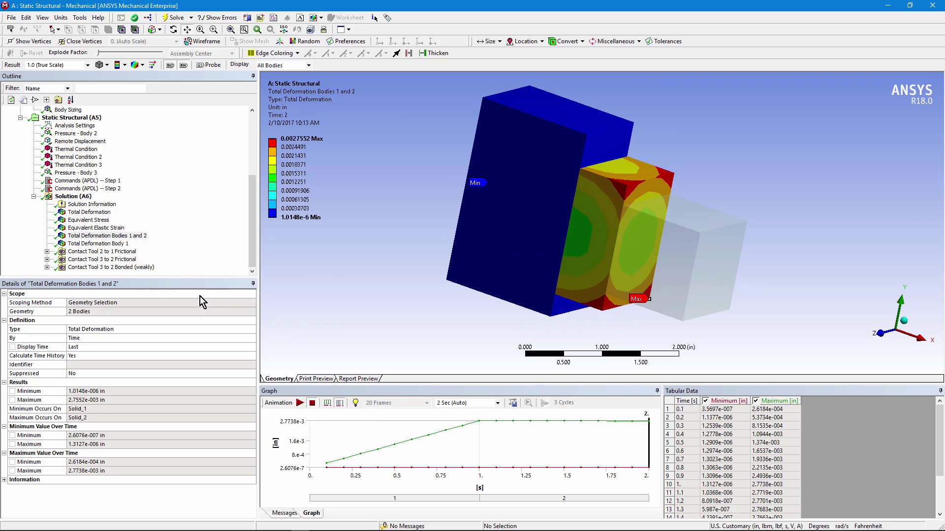
- Expand the Contact Tool 2 to 1, 3 to 2 Frictional and 3 to 2 Bonded (weakly) result branches
{"action": "left_click", "coordinate": [47, 251]}
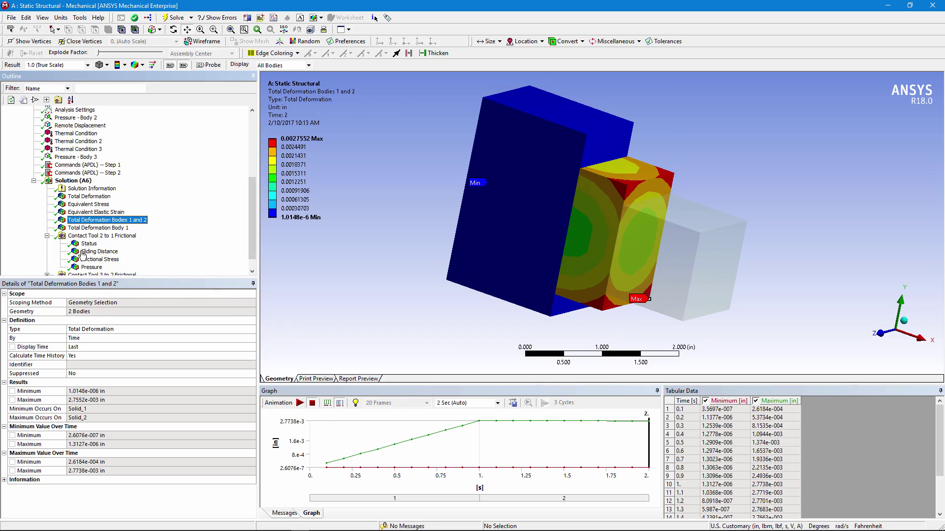
{"action": "scroll", "coordinate": [254, 246], "scroll_direction": "down", "scroll_amount": 1}
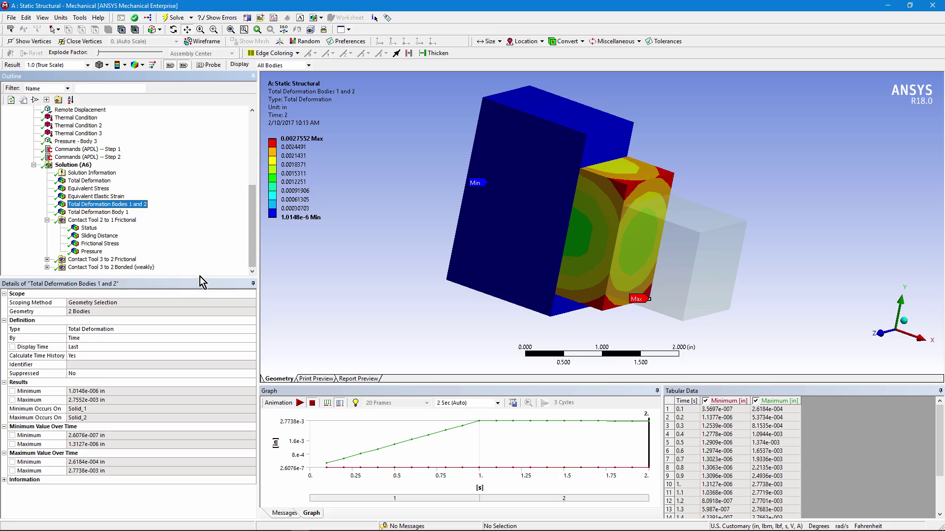
{"action": "left_click_drag", "start_coordinate": [199, 278], "coordinate": [199, 385]}
{"action": "left_click", "coordinate": [47, 369]}
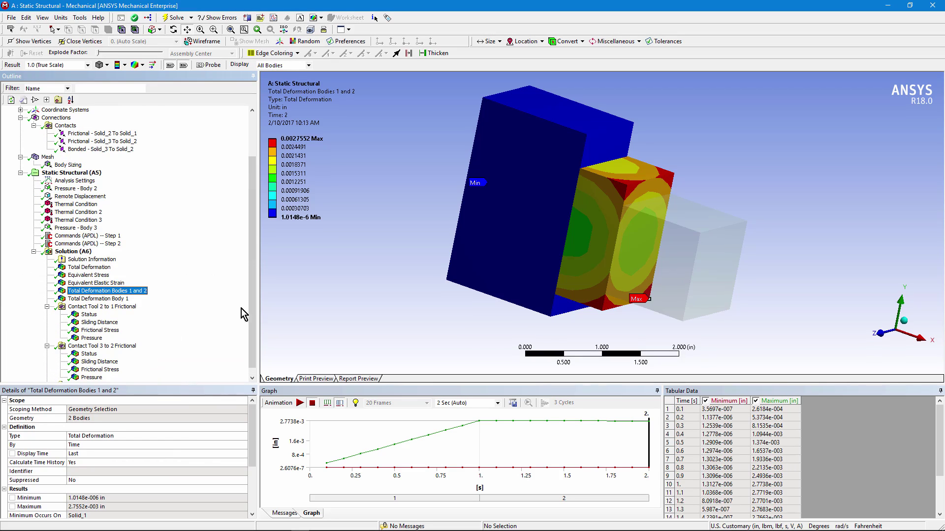
{"action": "scroll", "coordinate": [252, 312], "scroll_direction": "down", "scroll_amount": 1}
{"action": "left_click", "coordinate": [47, 377]}
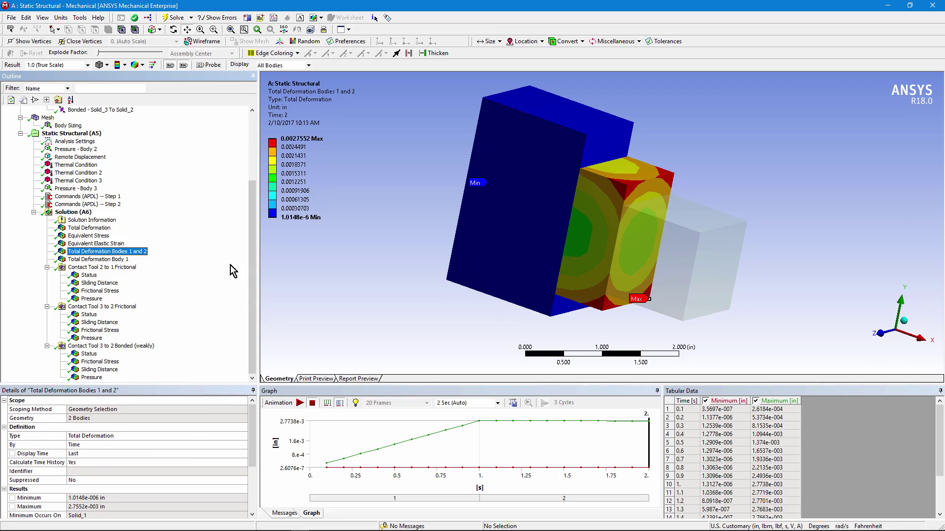
- Review Contact Tool 2 to 1 Status, Sliding Distance, Frictional Stress and Pressure (1318.2–2181.3 psi)
{"action": "left_click", "coordinate": [89, 275]}
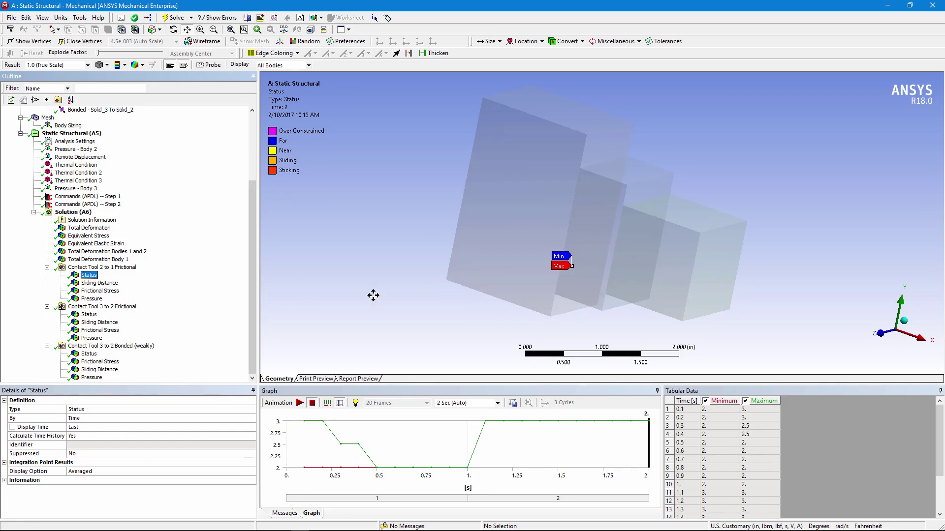
{"action": "middle_click_drag", "start_coordinate": [436, 261], "coordinate": [641, 280]}
{"action": "middle_click_drag", "start_coordinate": [582, 248], "coordinate": [280, 251]}
{"action": "left_click", "coordinate": [100, 283]}
{"action": "middle_click_drag", "start_coordinate": [471, 266], "coordinate": [532, 271]}
{"action": "left_click", "coordinate": [100, 291]}
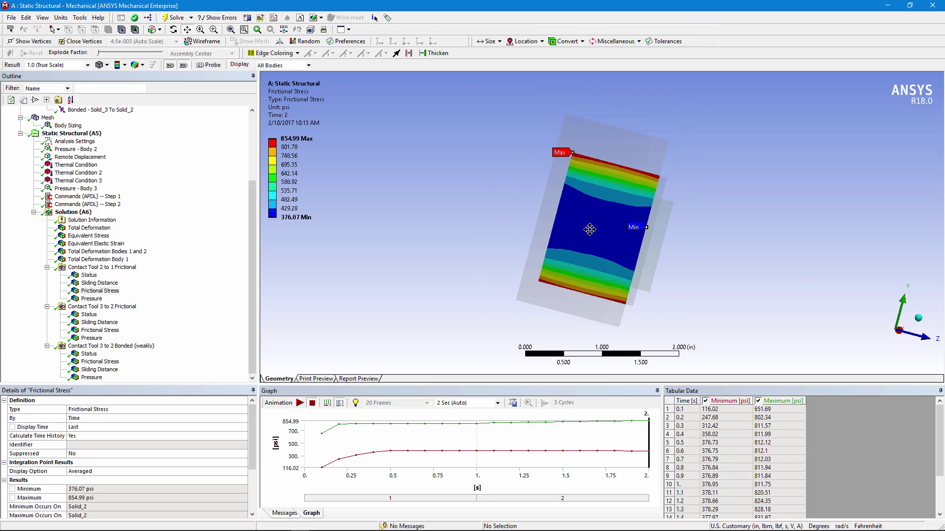
{"action": "left_click", "coordinate": [91, 298]}
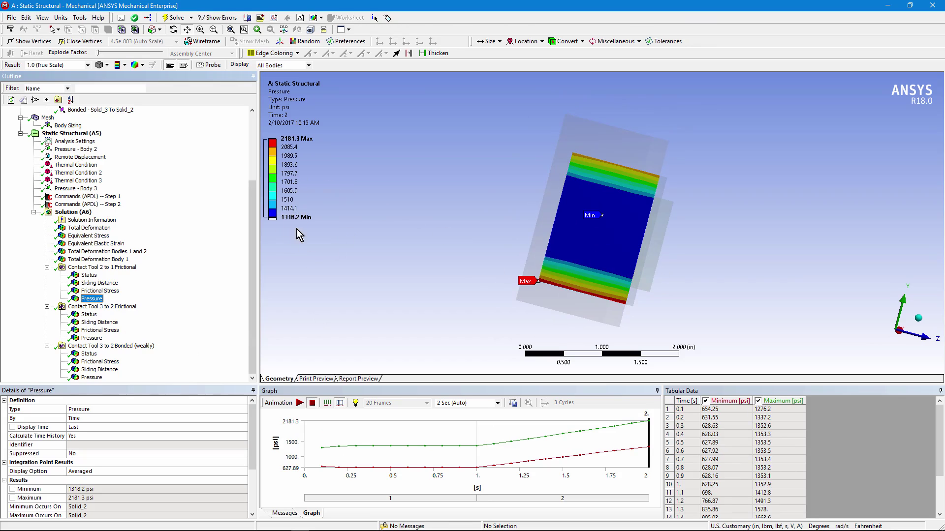
{"action": "middle_click_drag", "start_coordinate": [627, 259], "coordinate": [440, 242]}
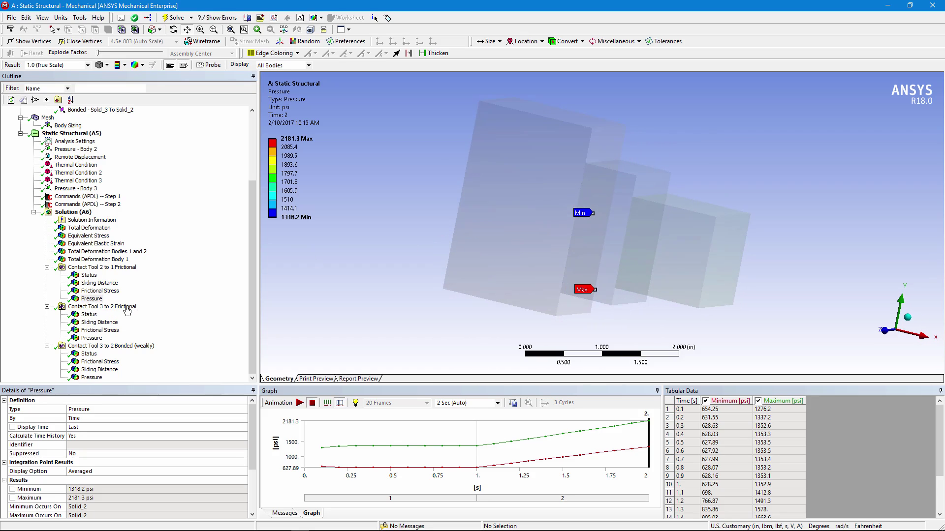
- Orbit the model while viewing Contact Tool 3 to 2 Status, Sliding Distance, Frictional Stress and Pressure (716.05–1626.2 psi)
{"action": "left_click", "coordinate": [89, 314]}
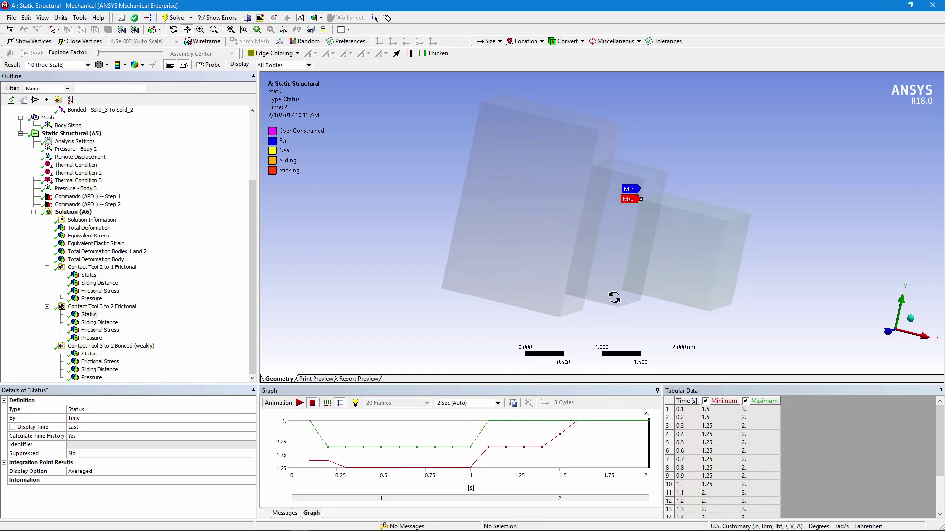
{"action": "middle_click_drag", "start_coordinate": [620, 298], "coordinate": [787, 314]}
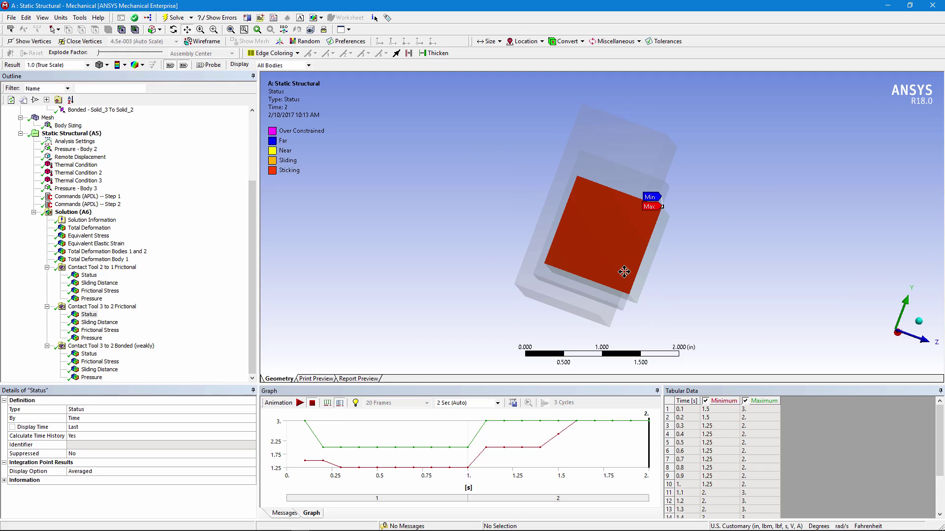
{"action": "middle_click_drag", "start_coordinate": [624, 271], "coordinate": [190, 280]}
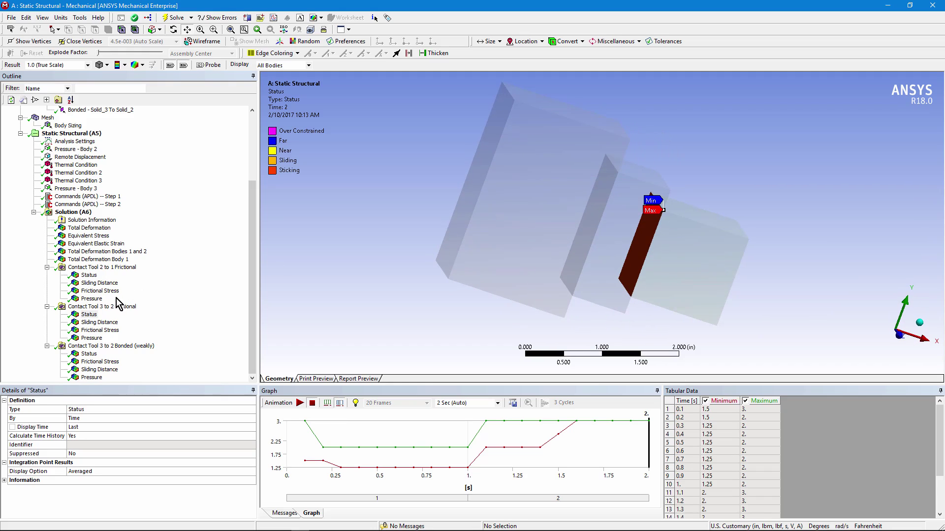
{"action": "left_click", "coordinate": [100, 282]}
{"action": "middle_click_drag", "start_coordinate": [566, 308], "coordinate": [645, 305]}
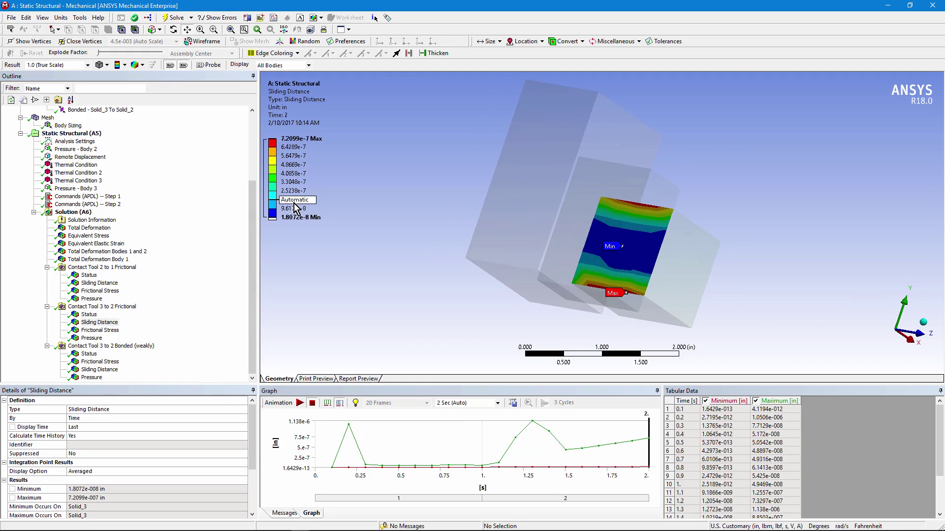
{"action": "left_click", "coordinate": [96, 331]}
{"action": "middle_click_drag", "start_coordinate": [505, 268], "coordinate": [362, 301]}
{"action": "left_click", "coordinate": [91, 338]}
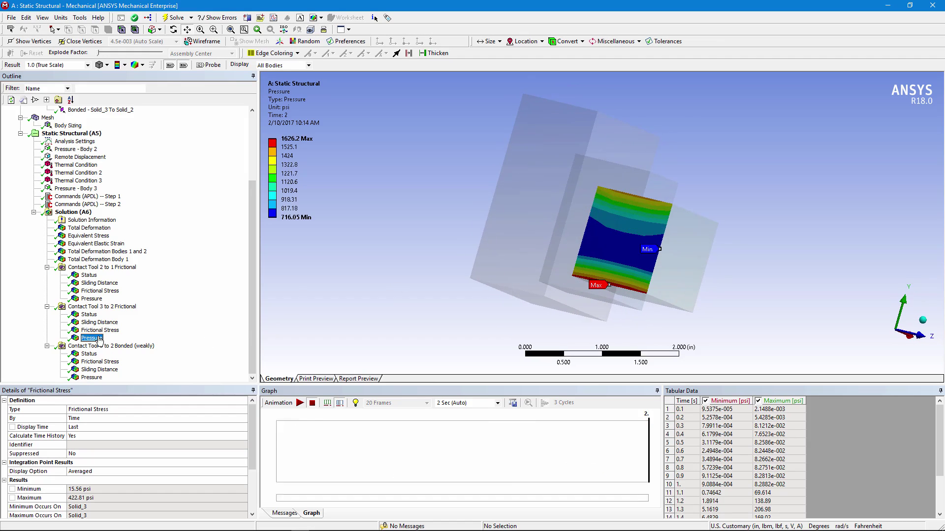
{"action": "mouse_move", "coordinate": [448, 262]}
{"action": "middle_mouse_down"}
{"action": "mouse_move", "coordinate": [498, 264]}
{"action": "mouse_move", "coordinate": [459, 266]}
{"action": "middle_mouse_up"}
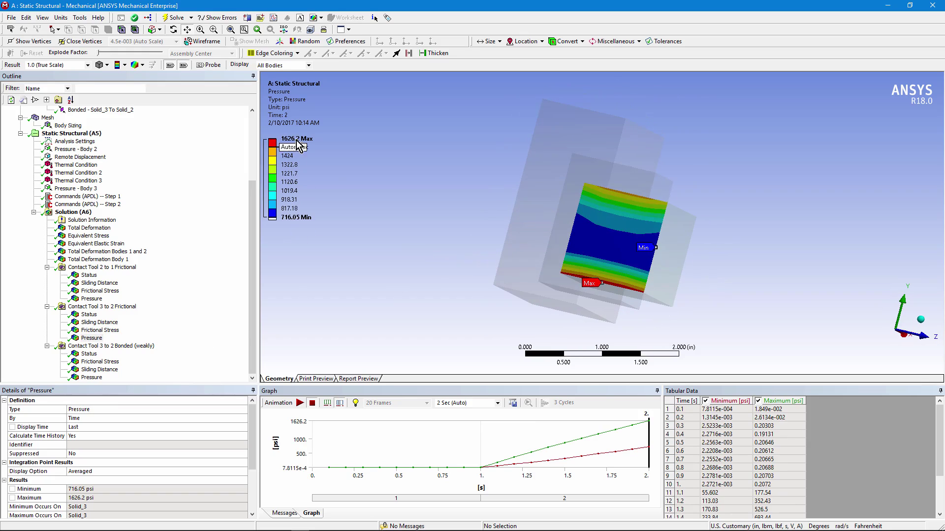
{"action": "middle_click_drag", "start_coordinate": [550, 249], "coordinate": [515, 293]}
{"action": "middle_click_drag", "start_coordinate": [626, 276], "coordinate": [704, 306]}
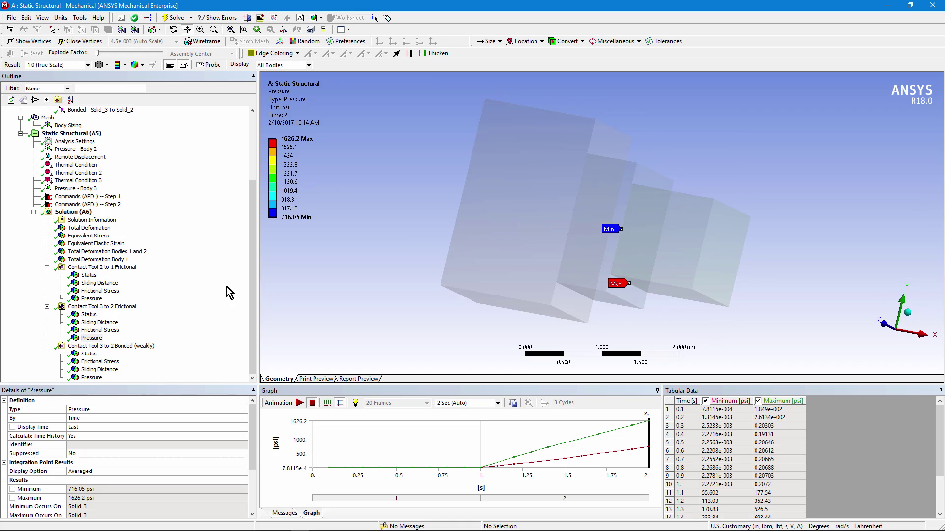
- View the bonded 3-to-2 contact's Status, Frictional Stress, Sliding Distance and Pressure, orbiting the model
{"action": "left_click", "coordinate": [254, 265]}
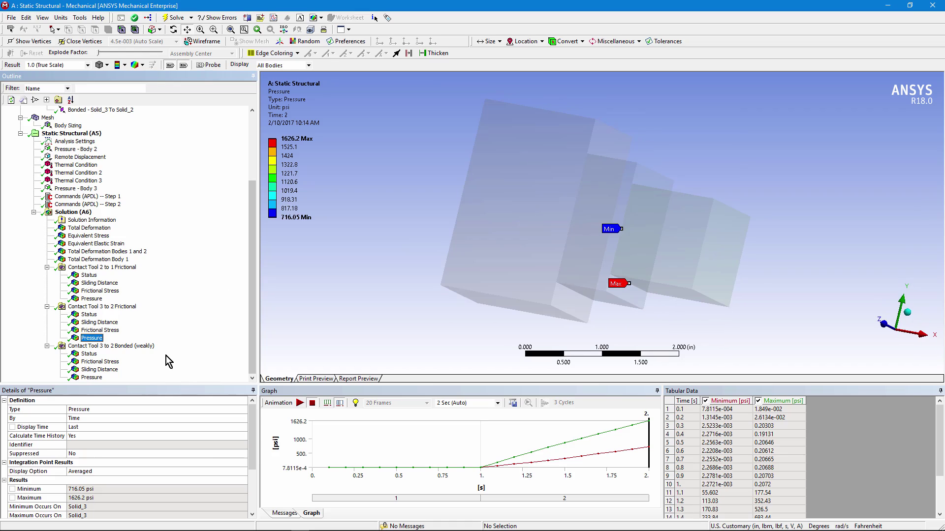
{"action": "left_click", "coordinate": [90, 354]}
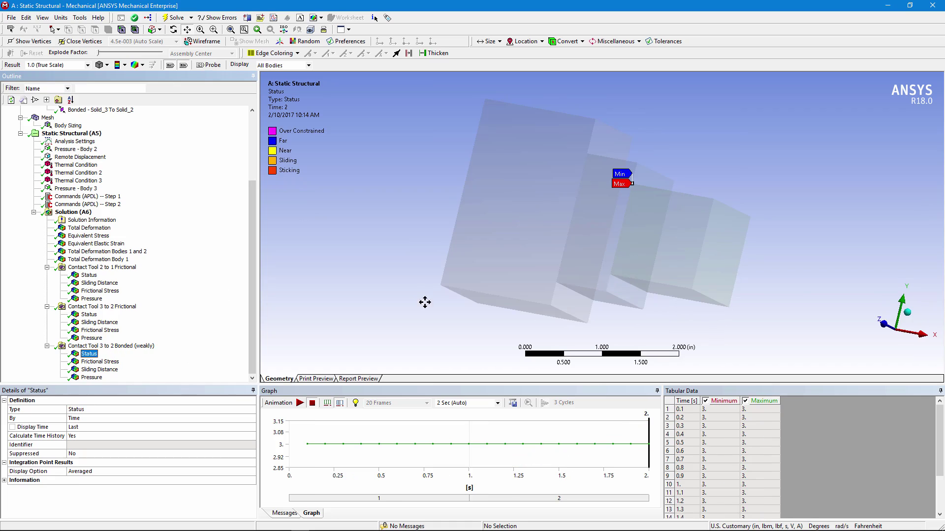
{"action": "middle_click_drag", "start_coordinate": [436, 300], "coordinate": [541, 339]}
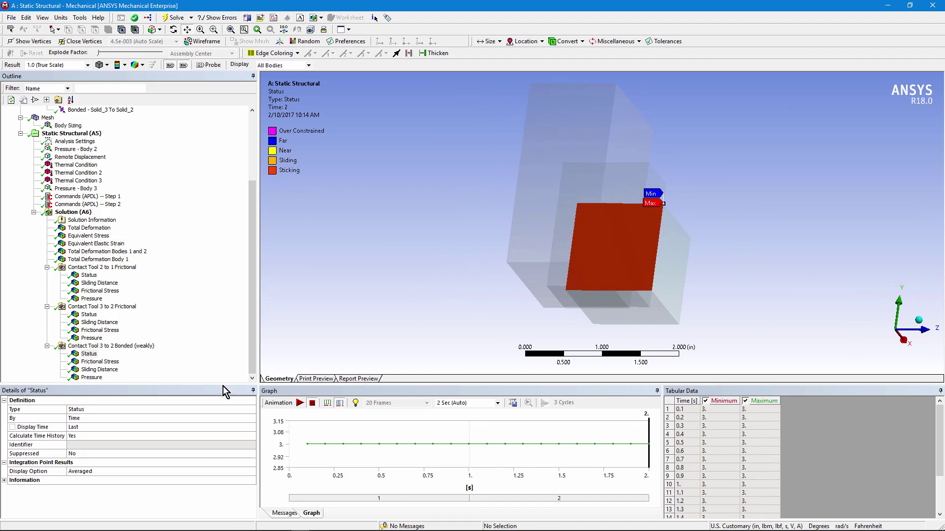
{"action": "left_click", "coordinate": [100, 361]}
{"action": "middle_click_drag", "start_coordinate": [482, 273], "coordinate": [336, 197]}
{"action": "mouse_move", "coordinate": [307, 150]}
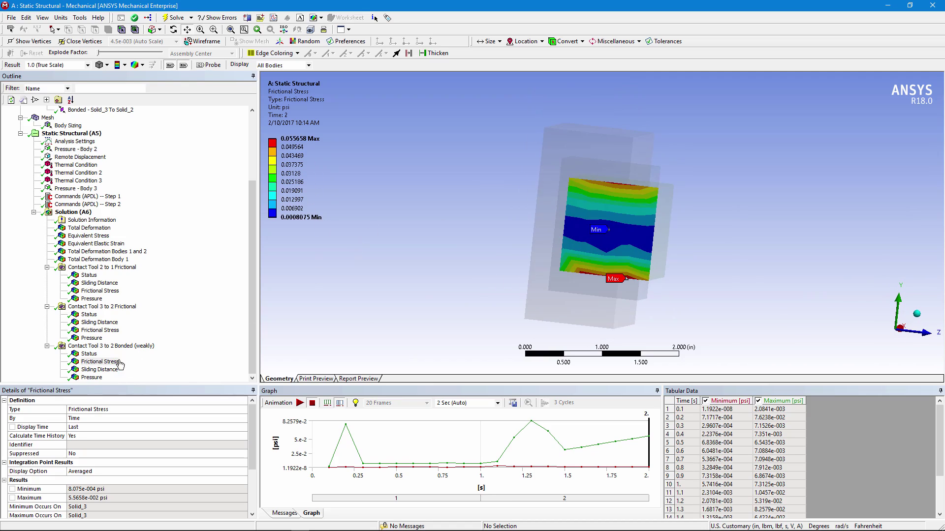
{"action": "left_click", "coordinate": [101, 370]}
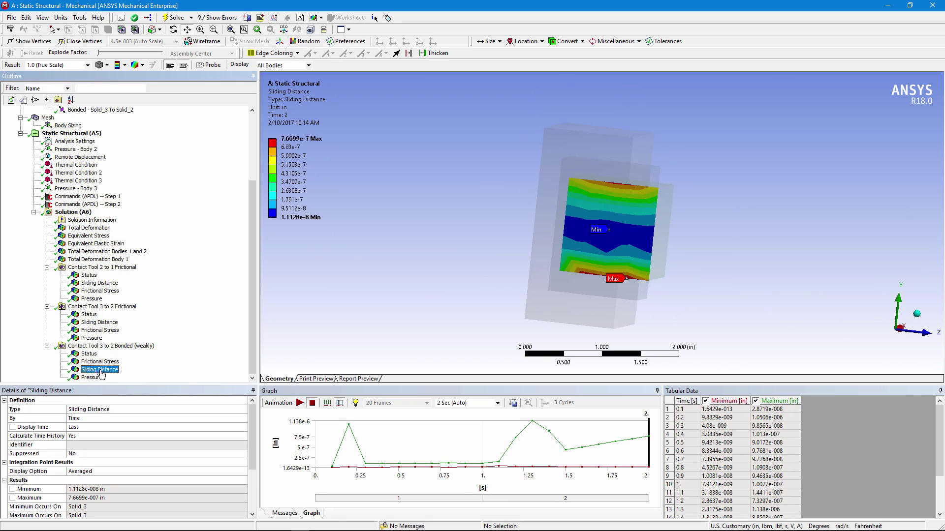
{"action": "left_click", "coordinate": [101, 377]}
{"action": "mouse_move", "coordinate": [441, 331]}
{"action": "middle_mouse_down"}
{"action": "mouse_move", "coordinate": [414, 312]}
{"action": "mouse_move", "coordinate": [447, 330]}
{"action": "middle_mouse_up"}
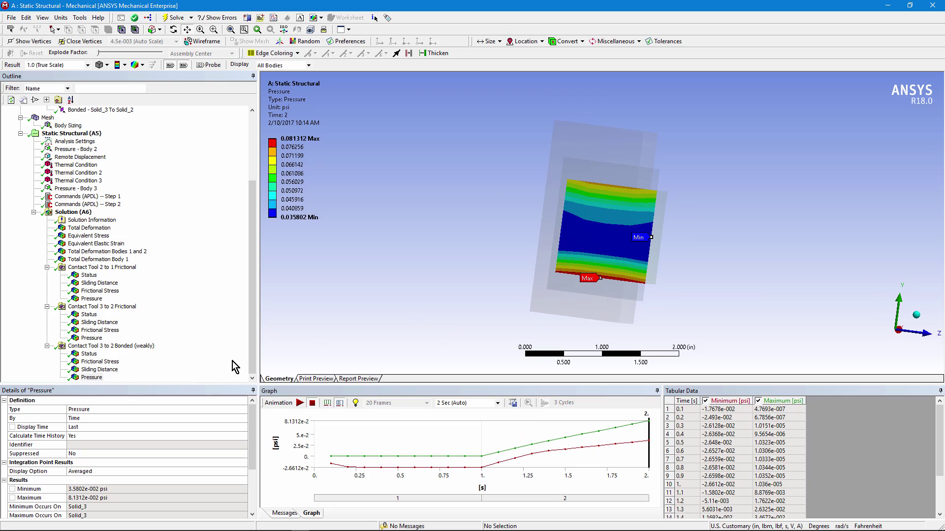
- Compare the frictional 3-to-2 pressure, then inspect the bonded contact's Status holding at 3 (Sticking)
{"action": "left_click", "coordinate": [92, 339]}
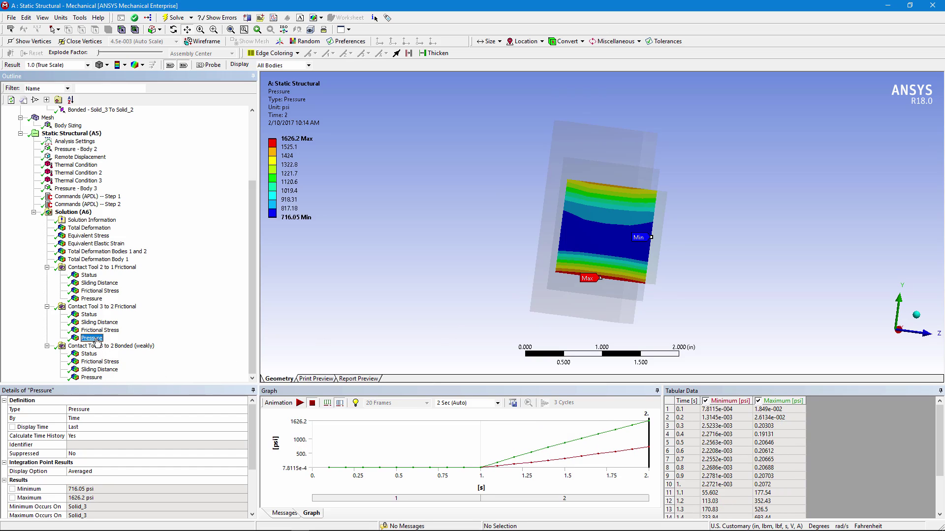
{"action": "left_click", "coordinate": [93, 348]}
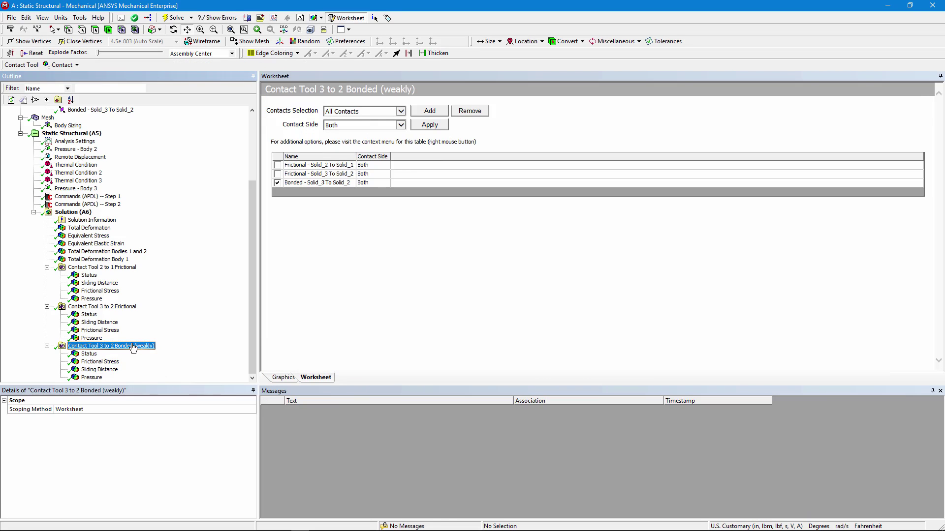
{"action": "left_click", "coordinate": [93, 353]}
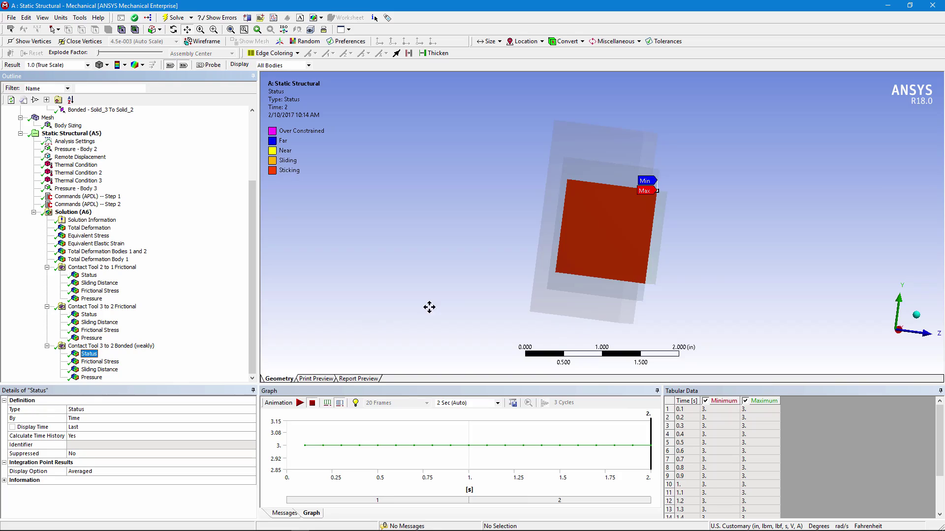
{"action": "left_click_drag", "start_coordinate": [571, 290], "coordinate": [673, 282]}
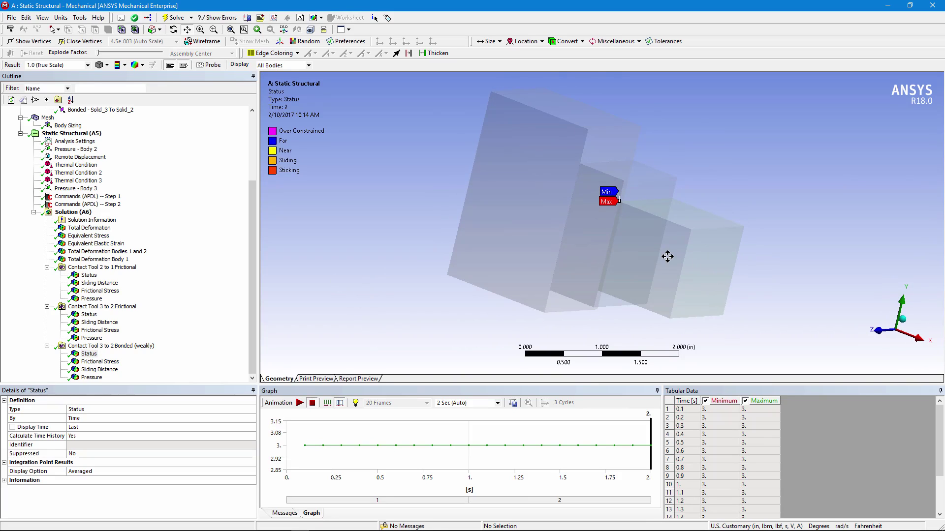
{"action": "mouse_move", "coordinate": [663, 259]}
{"action": "left_mouse_down"}
{"action": "mouse_move", "coordinate": [695, 270]}
{"action": "mouse_move", "coordinate": [676, 269]}
{"action": "left_mouse_up"}
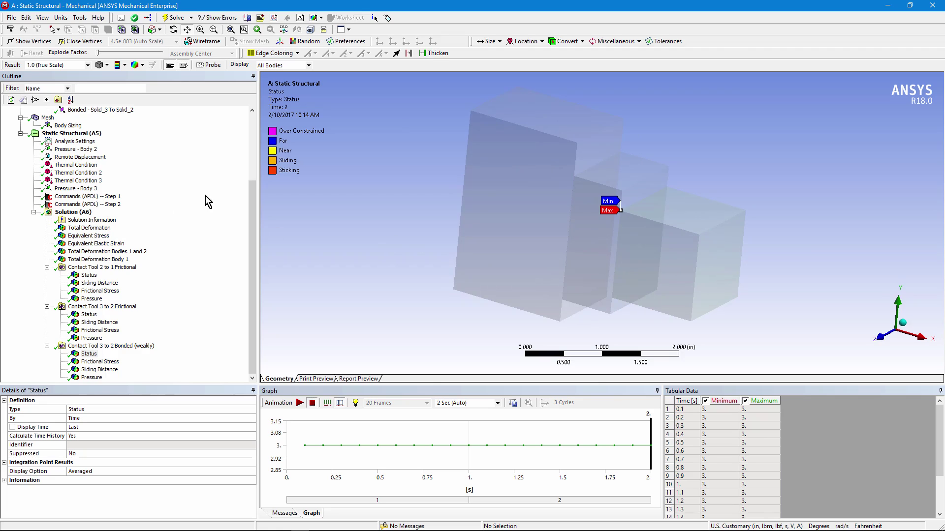
- Select Analysis Settings and scroll the Details to Restart Controls and back to Restart Analysis
{"action": "left_click", "coordinate": [77, 141]}
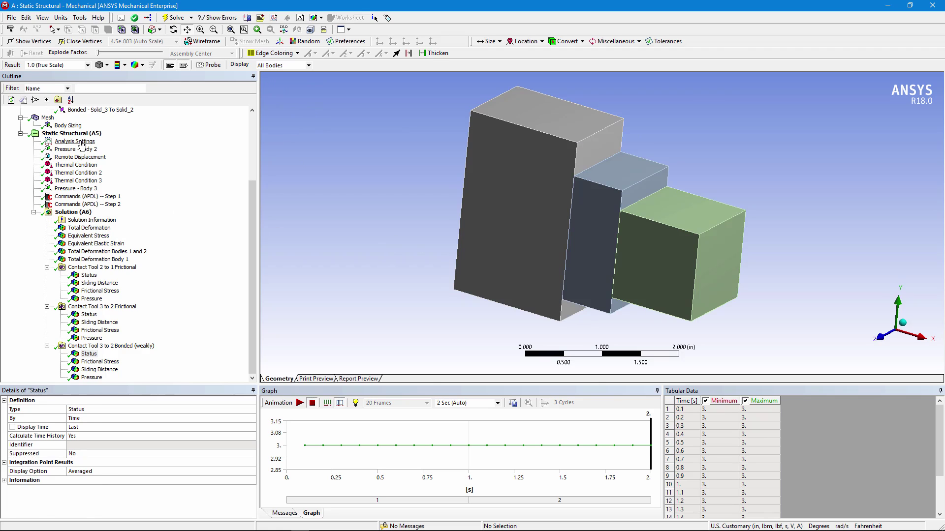
{"action": "left_click_drag", "start_coordinate": [251, 426], "coordinate": [253, 489]}
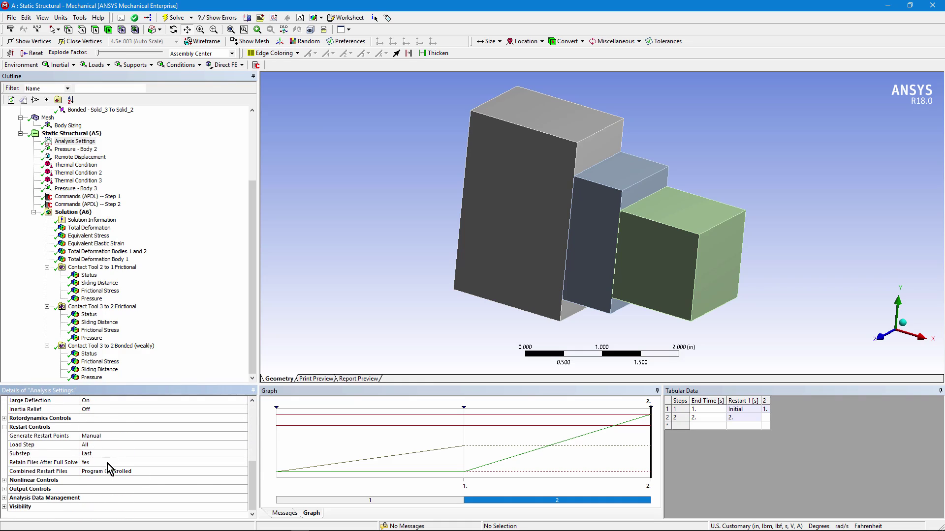
{"action": "left_click", "coordinate": [252, 342]}
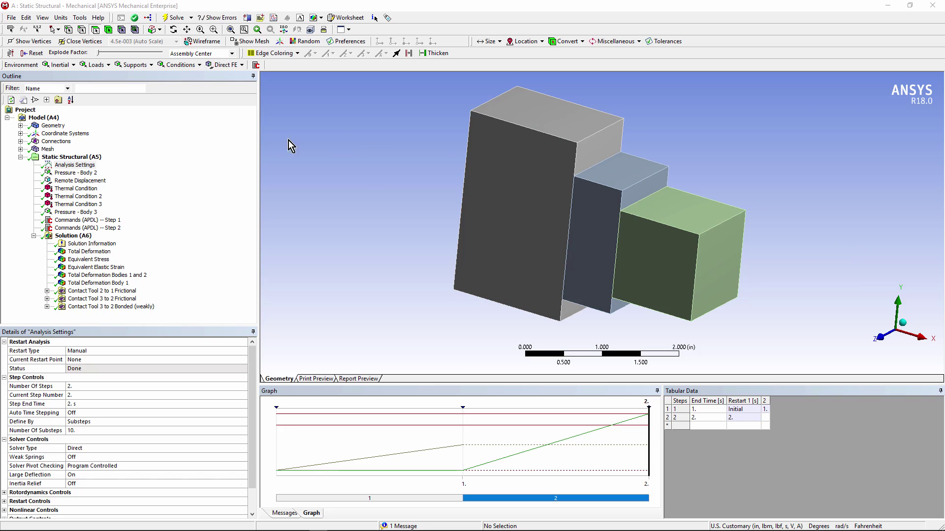
{"action": "left_click", "coordinate": [81, 168]}
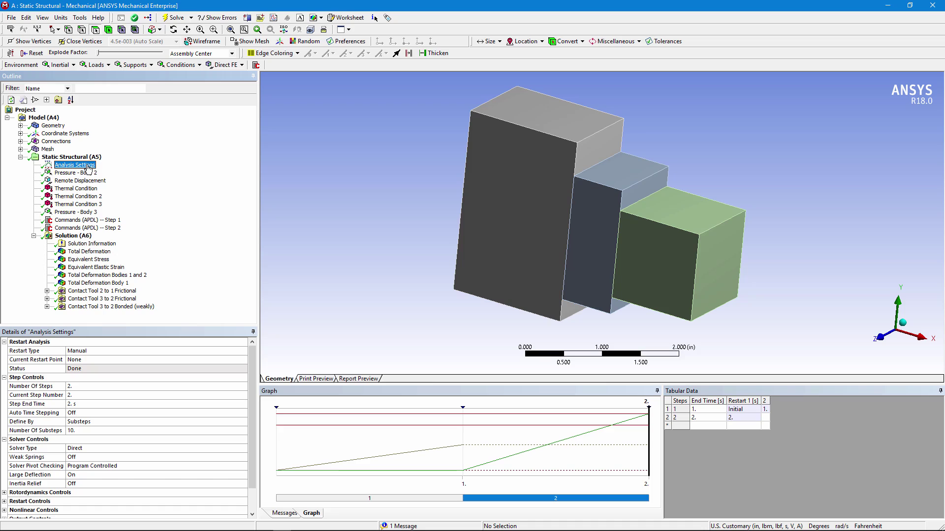
- Set Restart Type to Manual and Current Restart Point to Load Step 1, Substep 10
{"action": "left_click", "coordinate": [97, 335]}
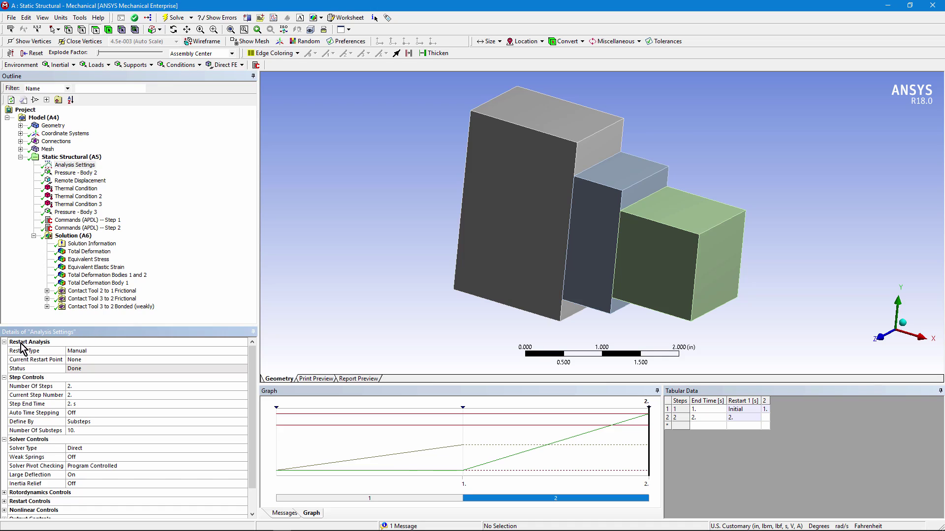
{"action": "left_click", "coordinate": [45, 344]}
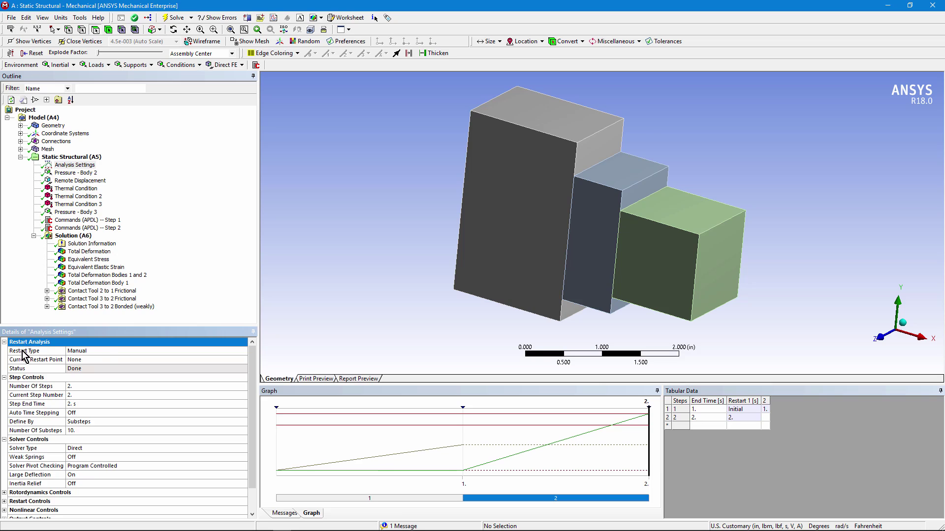
{"action": "left_click", "coordinate": [243, 351]}
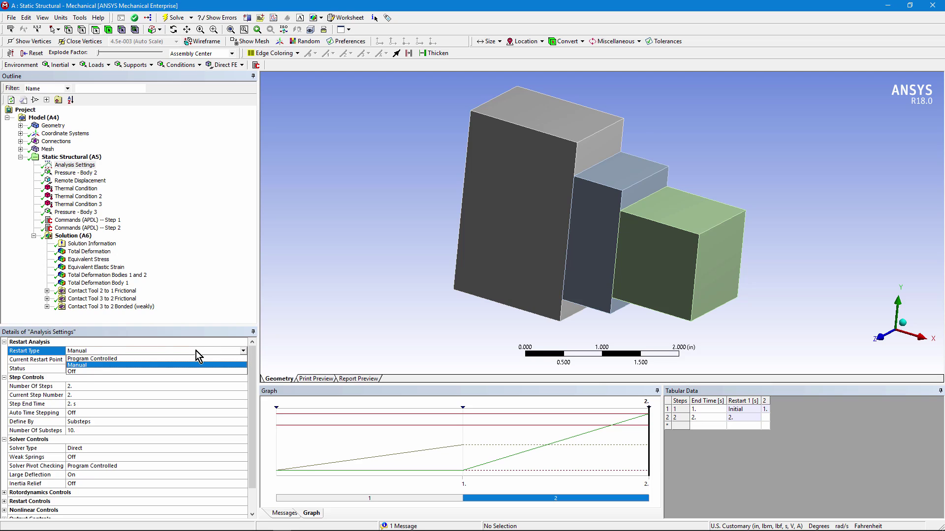
{"action": "left_click", "coordinate": [95, 366]}
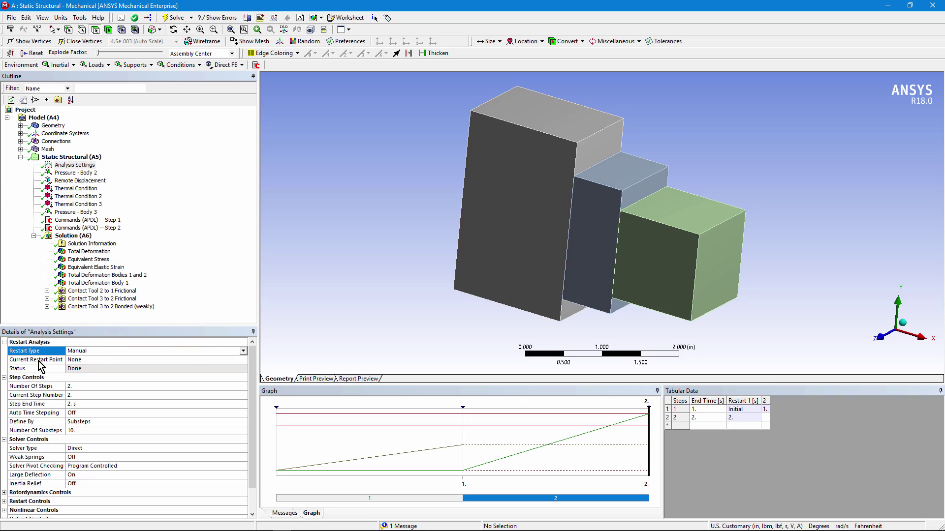
{"action": "left_click", "coordinate": [96, 361]}
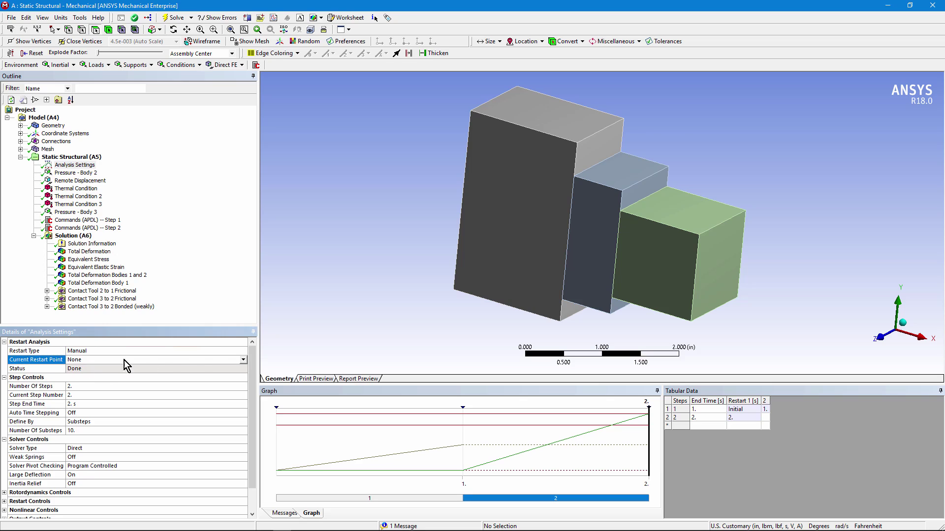
{"action": "left_click", "coordinate": [243, 359]}
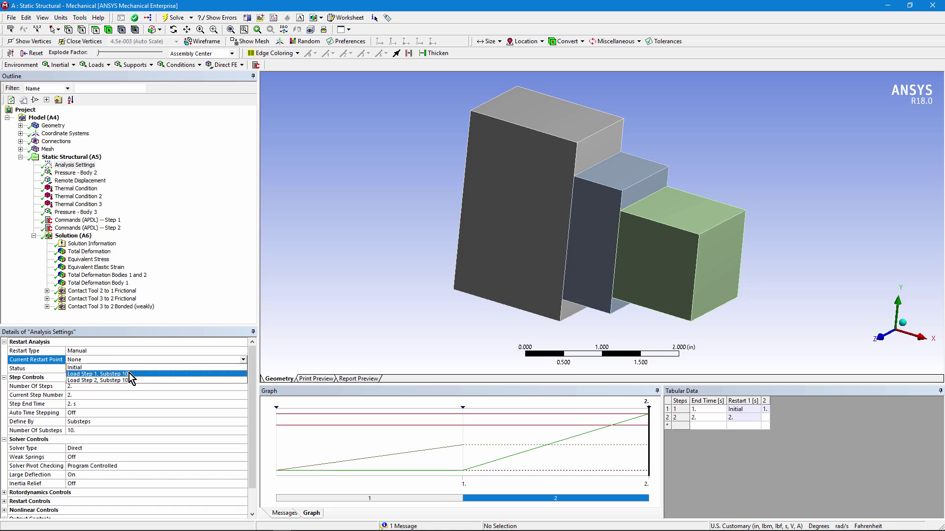
{"action": "left_click", "coordinate": [102, 374]}
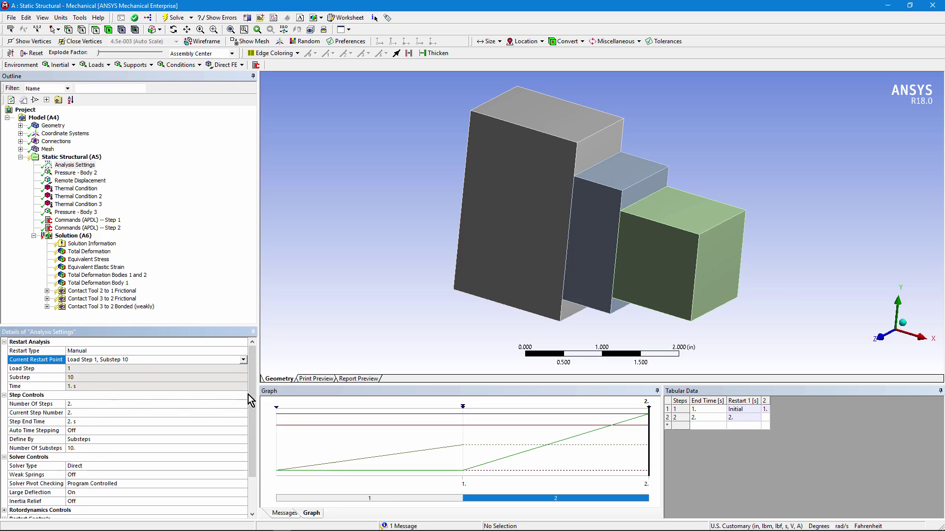
- Expand Restart Controls in Details, then view the Step 1 EKILL commands that kill solid_3
{"action": "left_click_drag", "start_coordinate": [254, 391], "coordinate": [252, 447]}
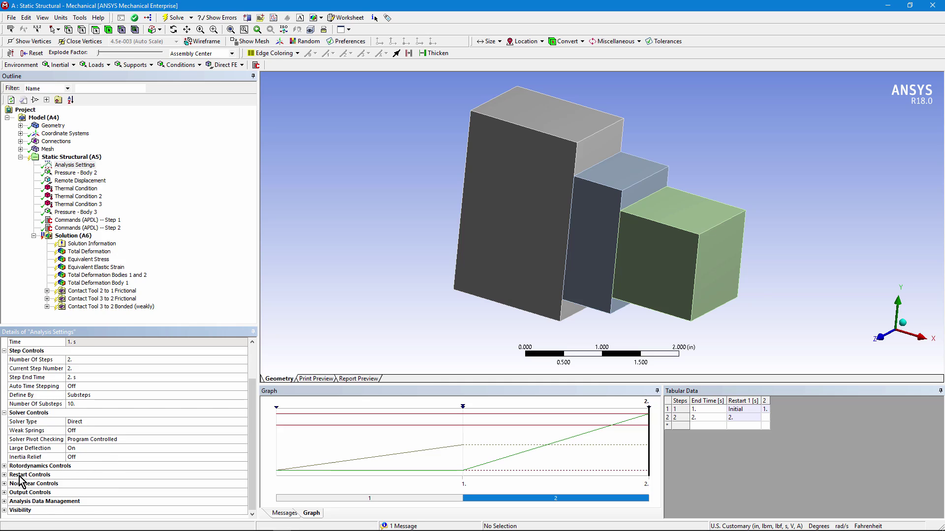
{"action": "left_click", "coordinate": [5, 475]}
{"action": "scroll", "coordinate": [251, 465], "scroll_direction": "down", "scroll_amount": 1}
{"action": "left_click_drag", "start_coordinate": [251, 460], "coordinate": [252, 478]}
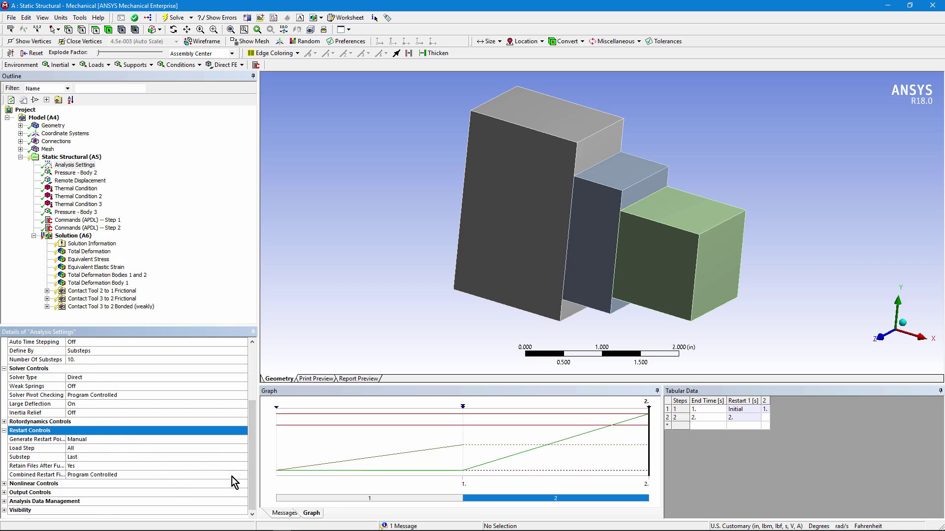
{"action": "left_click_drag", "start_coordinate": [252, 465], "coordinate": [253, 413]}
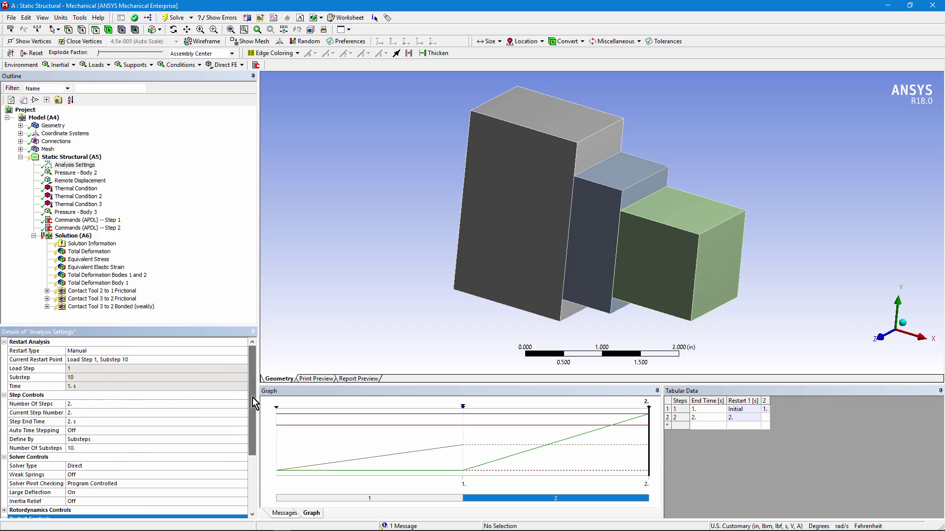
{"action": "left_click", "coordinate": [81, 220]}
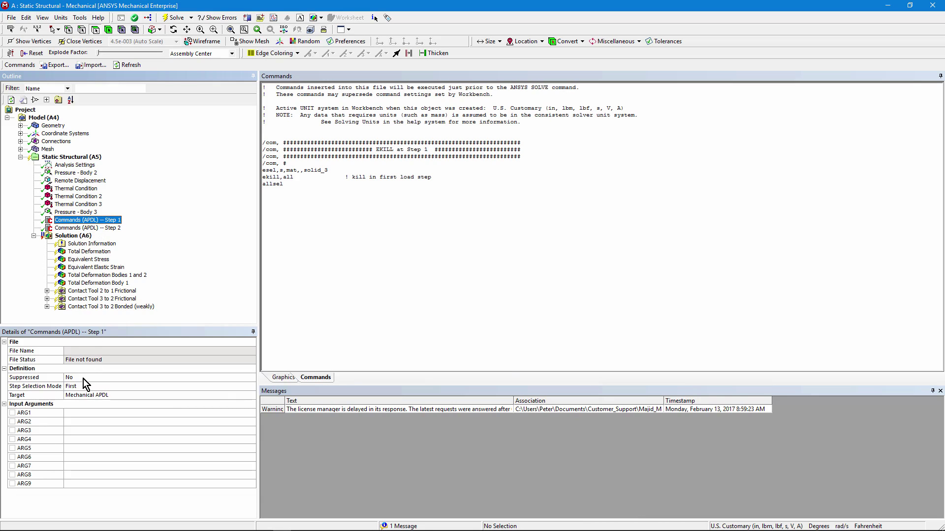
- Remove the '!' before mpchg,mymat,all in Step 2 commands, then view Pressure - Body 3
{"action": "left_click", "coordinate": [79, 229]}
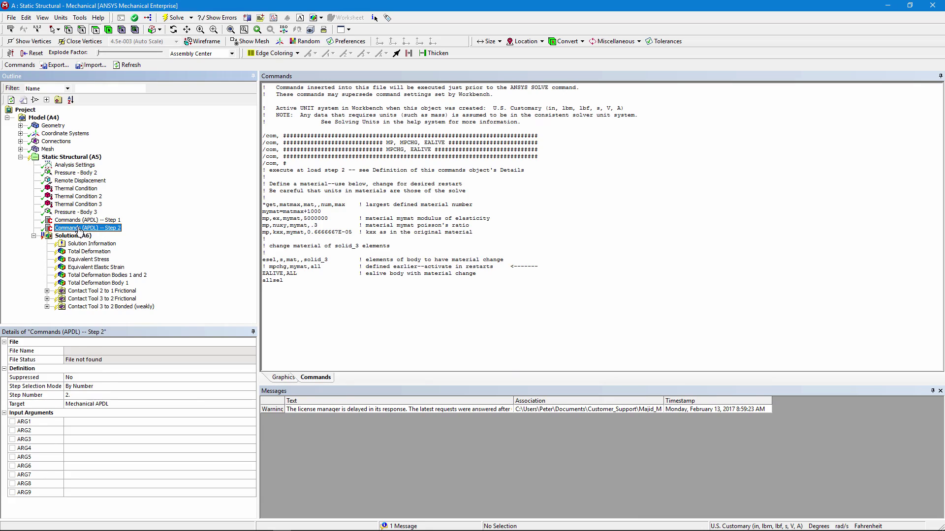
{"action": "scroll", "coordinate": [312, 308], "scroll_direction": "up", "scroll_amount": 2, "text": "ctrl"}
{"action": "left_click", "coordinate": [274, 345]}
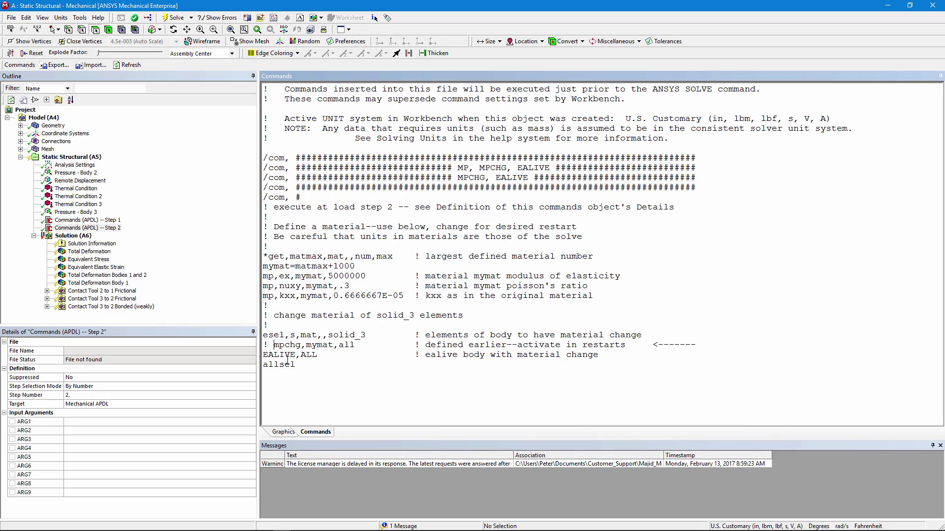
{"action": "key", "text": "BackSpace"}
{"action": "key", "text": "BackSpace"}
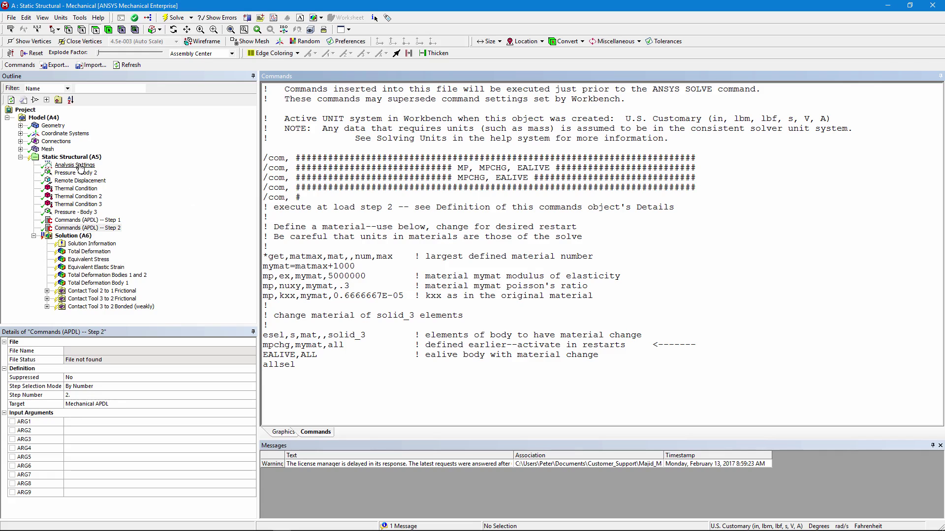
{"action": "left_click", "coordinate": [74, 212]}
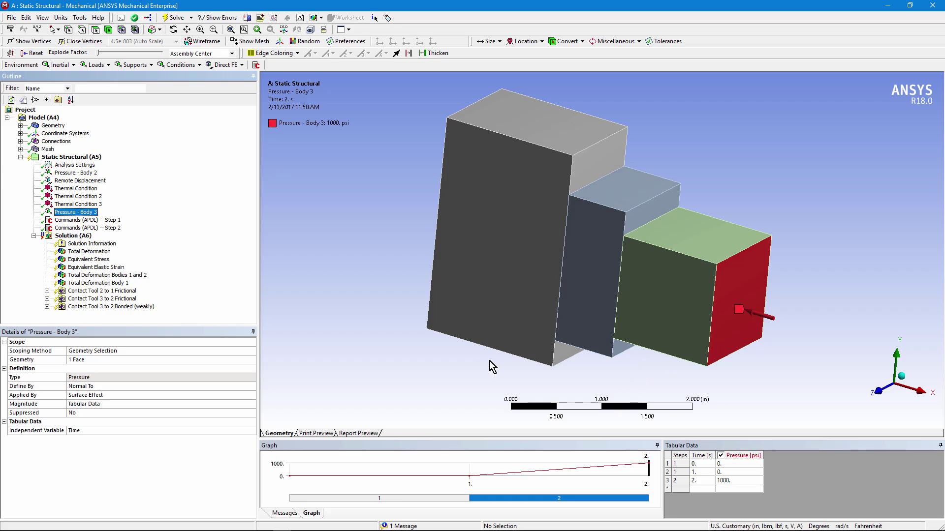
- Solve Solution (A6) from its context menu and set Solution Output to Solver Output
{"action": "left_click", "coordinate": [74, 236]}
{"action": "right_click", "coordinate": [73, 237]}
{"action": "left_click", "coordinate": [95, 255]}
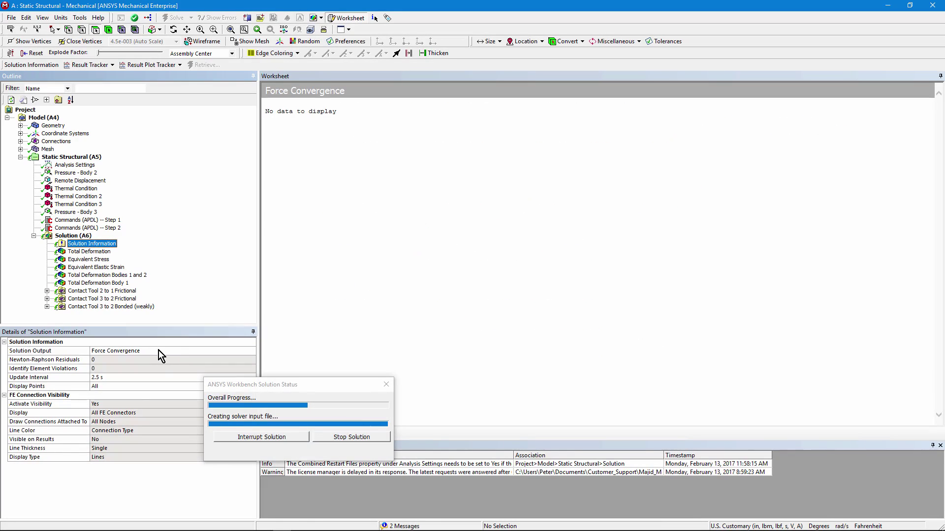
{"action": "left_click", "coordinate": [164, 351]}
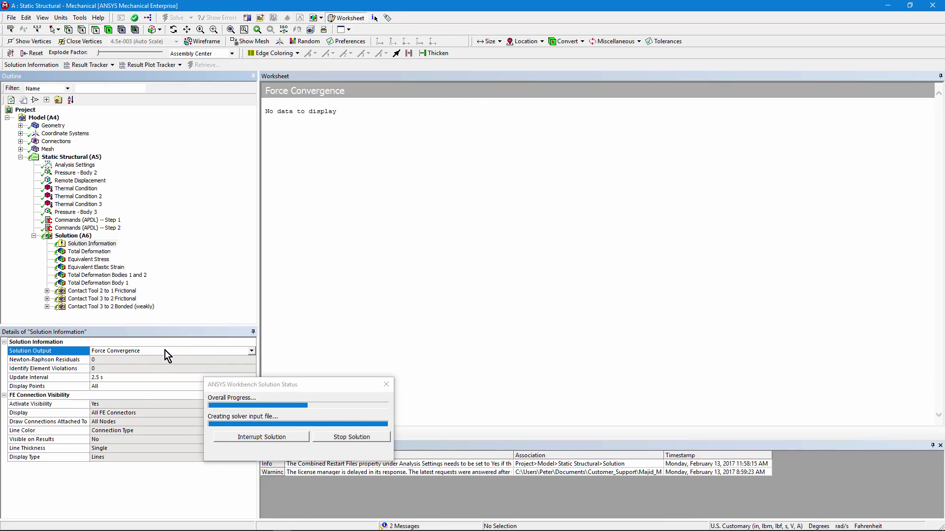
{"action": "left_click", "coordinate": [251, 351]}
{"action": "left_click", "coordinate": [125, 359]}
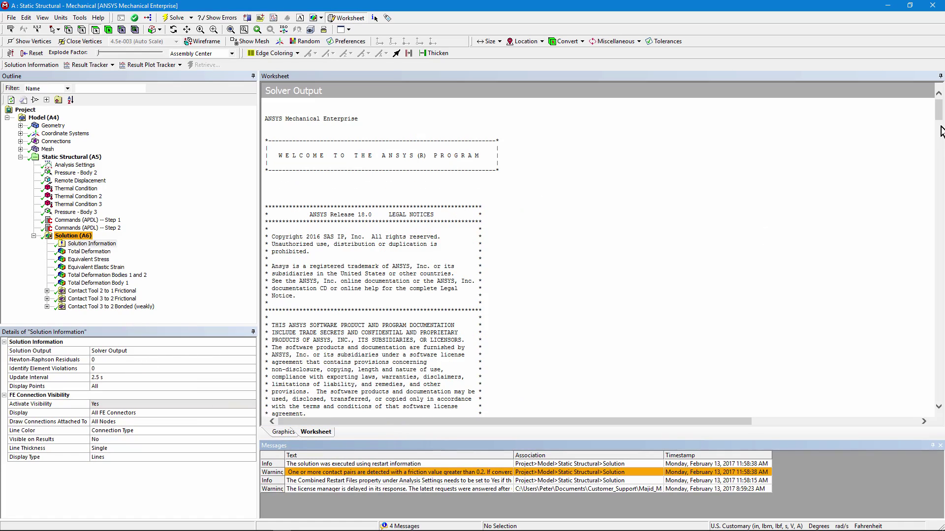
- Scroll the Outline and show the Step 2 APDL commands with the mpchg line that reassigns solid_3's material
{"action": "left_click_drag", "start_coordinate": [940, 118], "coordinate": [939, 174]}
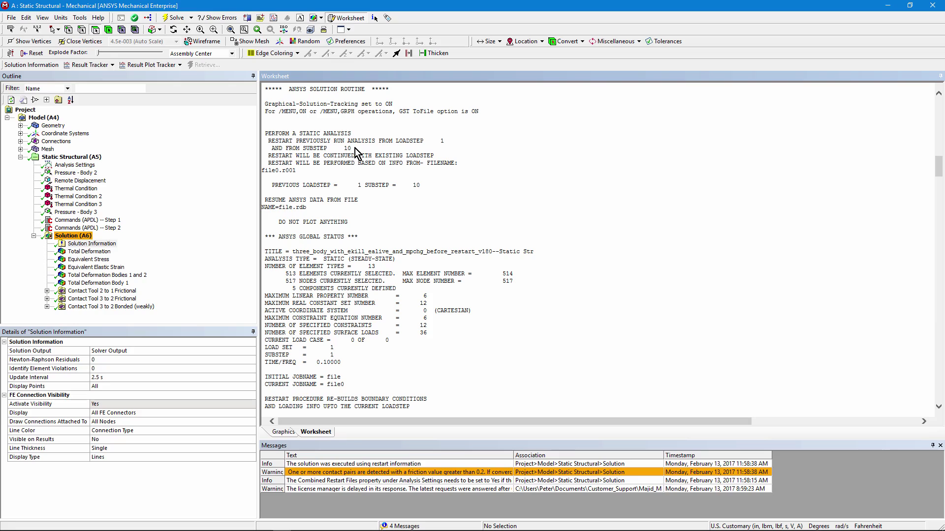
{"action": "left_click_drag", "start_coordinate": [940, 177], "coordinate": [940, 227]}
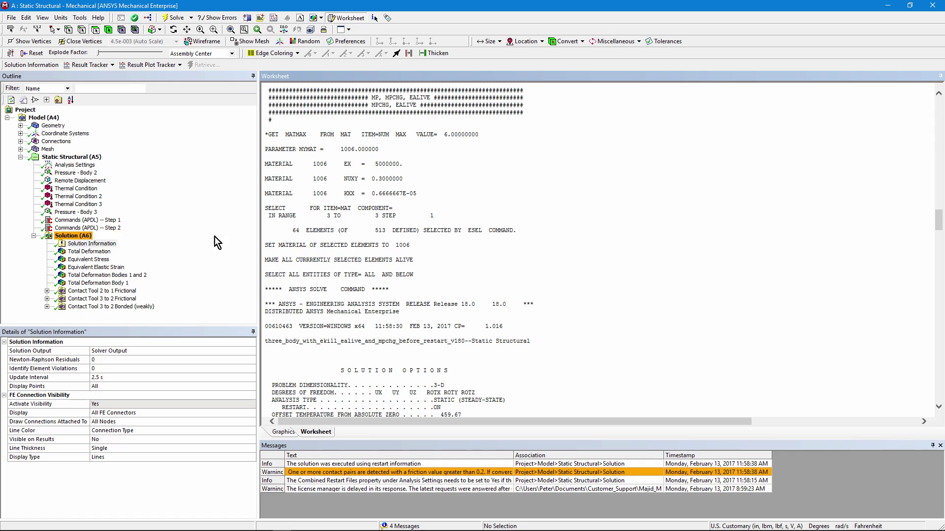
{"action": "left_click", "coordinate": [120, 229]}
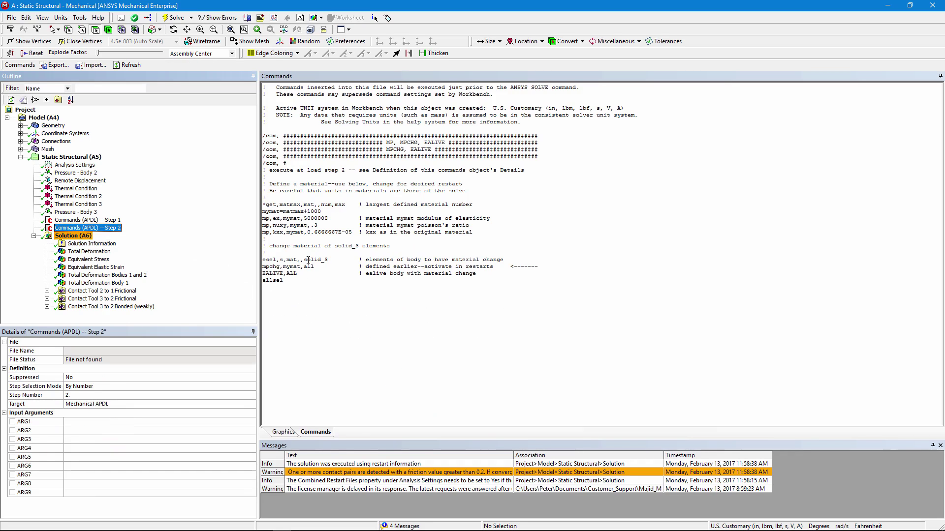
{"action": "left_click_drag", "start_coordinate": [306, 259], "coordinate": [334, 260]}
{"action": "left_click", "coordinate": [330, 281]}
{"action": "left_click", "coordinate": [21, 126]}
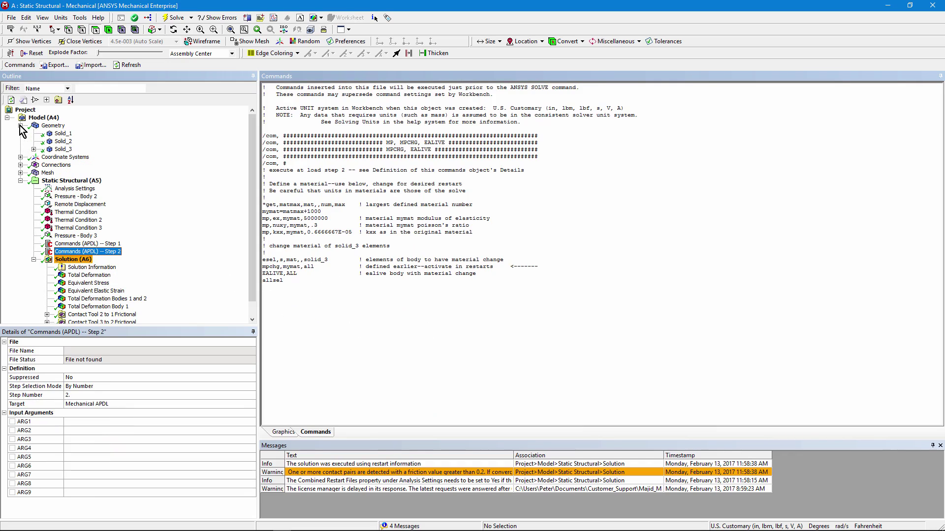
{"action": "left_click", "coordinate": [33, 149]}
{"action": "left_click", "coordinate": [82, 157]}
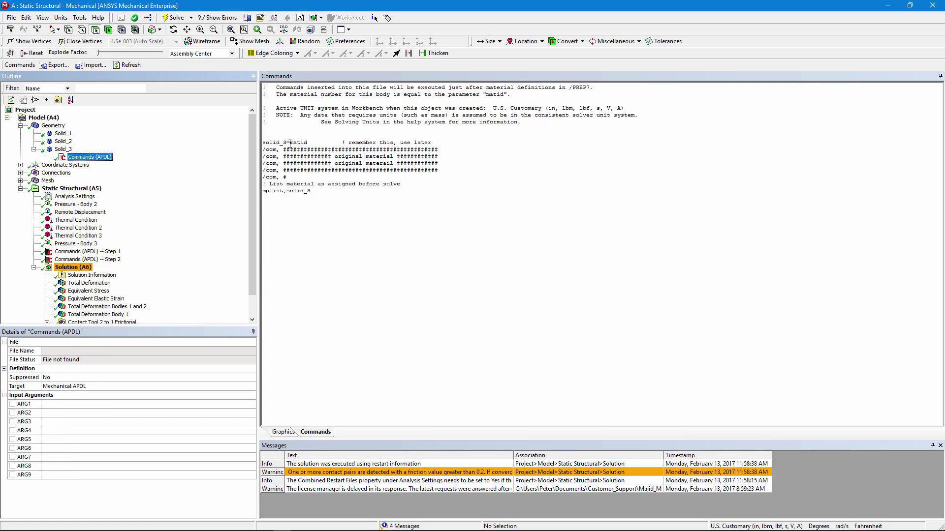
{"action": "left_click", "coordinate": [21, 126]}
{"action": "left_click", "coordinate": [86, 228]}
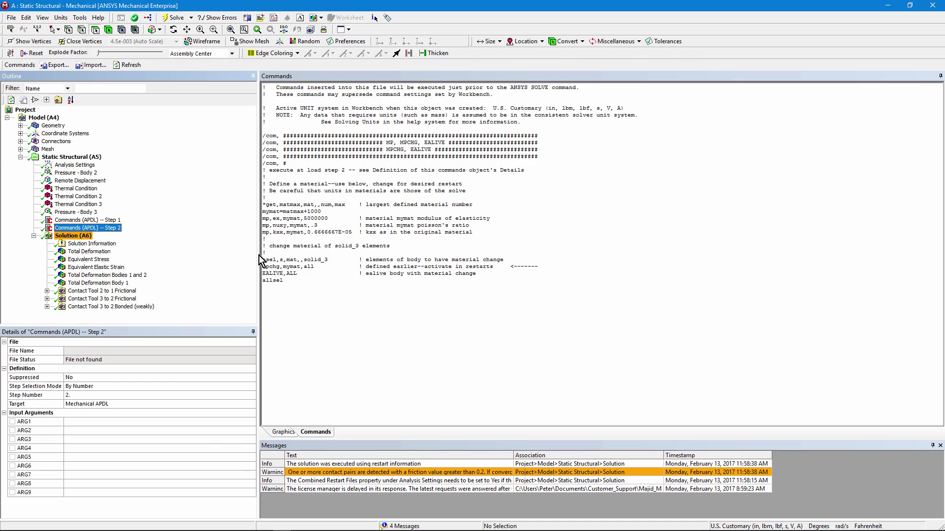
{"action": "left_click", "coordinate": [103, 244]}
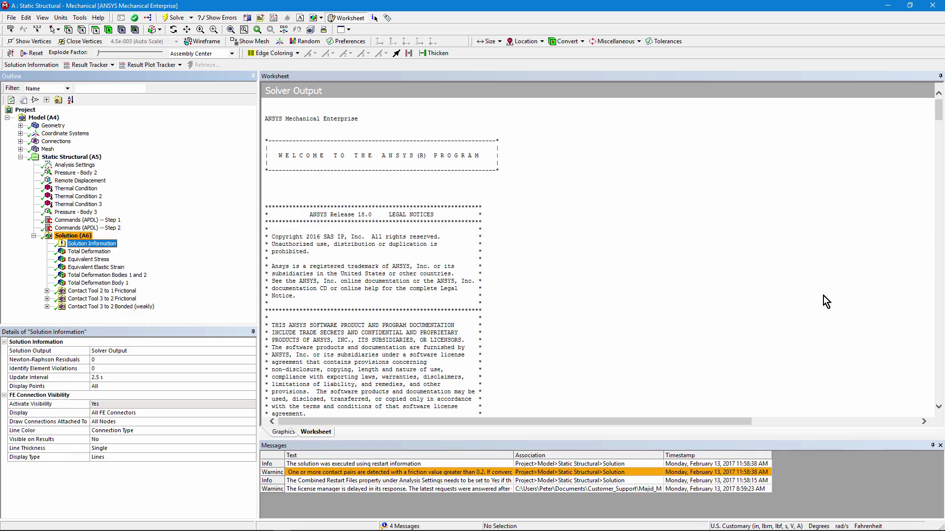
{"action": "left_click_drag", "start_coordinate": [940, 120], "coordinate": [940, 229]}
{"action": "scroll", "coordinate": [481, 266], "scroll_direction": "down", "scroll_amount": 15}
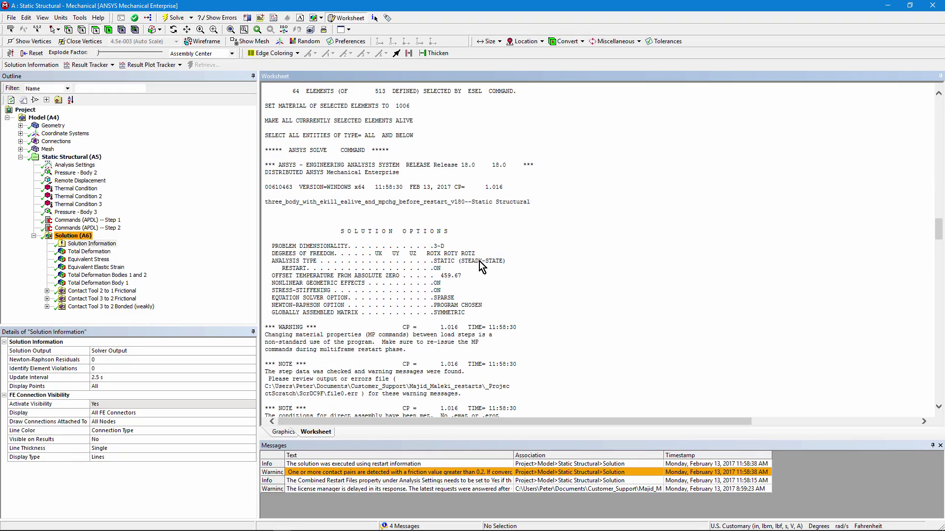
{"action": "scroll", "coordinate": [490, 290], "scroll_direction": "down", "scroll_amount": 6}
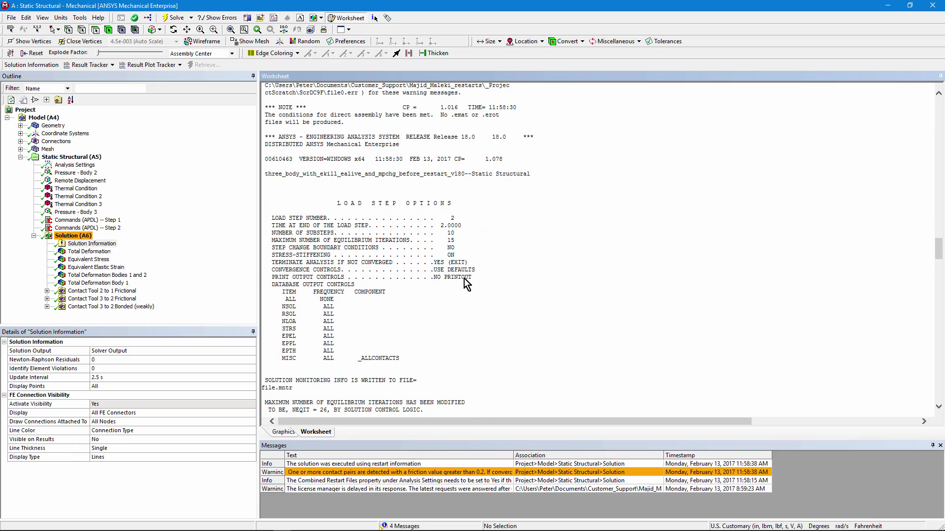
{"action": "scroll", "coordinate": [466, 284], "scroll_direction": "down", "scroll_amount": 12}
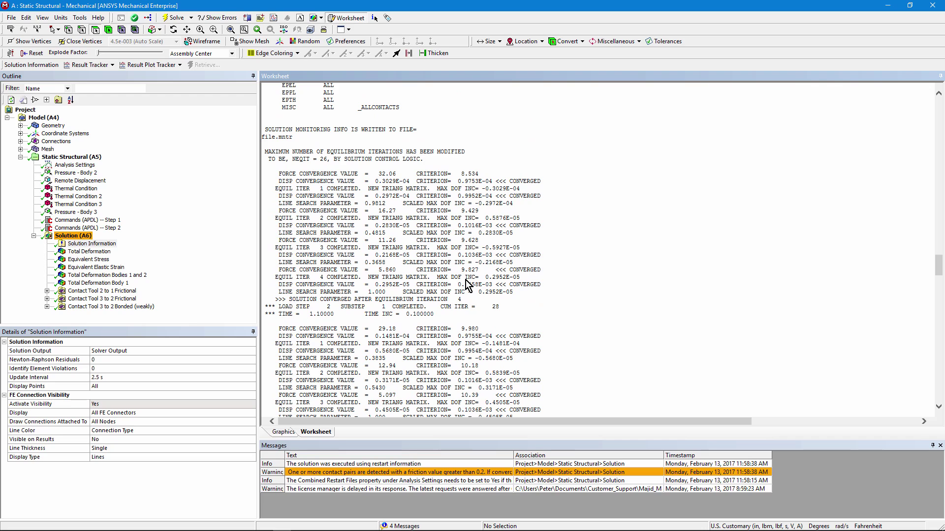
{"action": "left_click", "coordinate": [101, 228]}
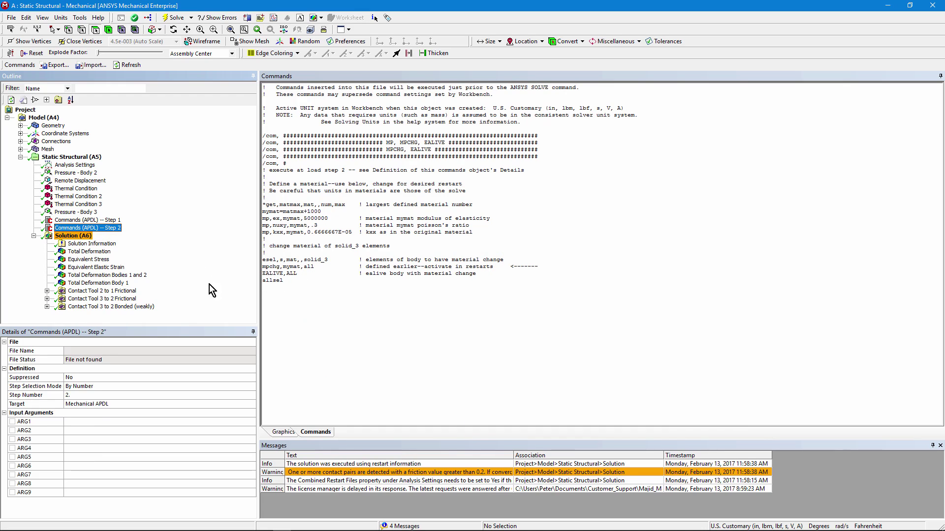
- Review the Total Deformation, Equivalent Stress and Equivalent Elastic Strain results
{"action": "left_click", "coordinate": [90, 252]}
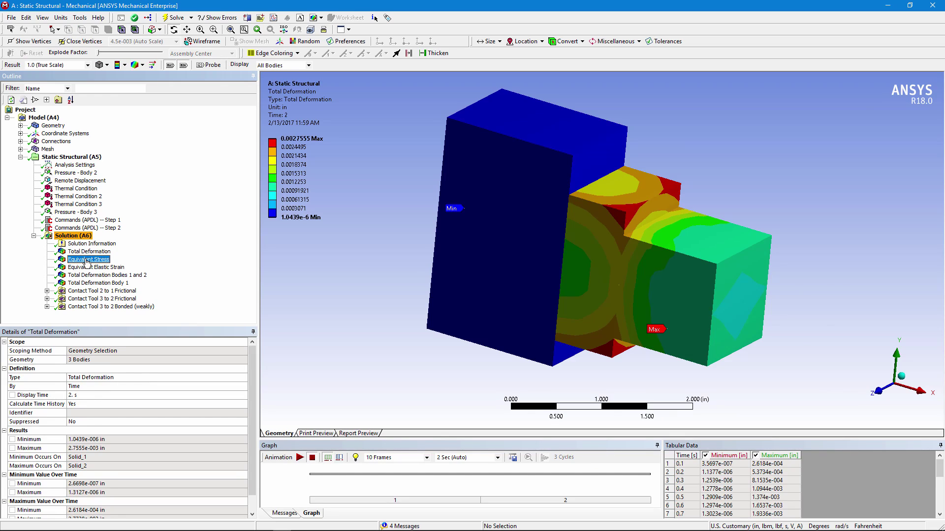
{"action": "left_click", "coordinate": [87, 260]}
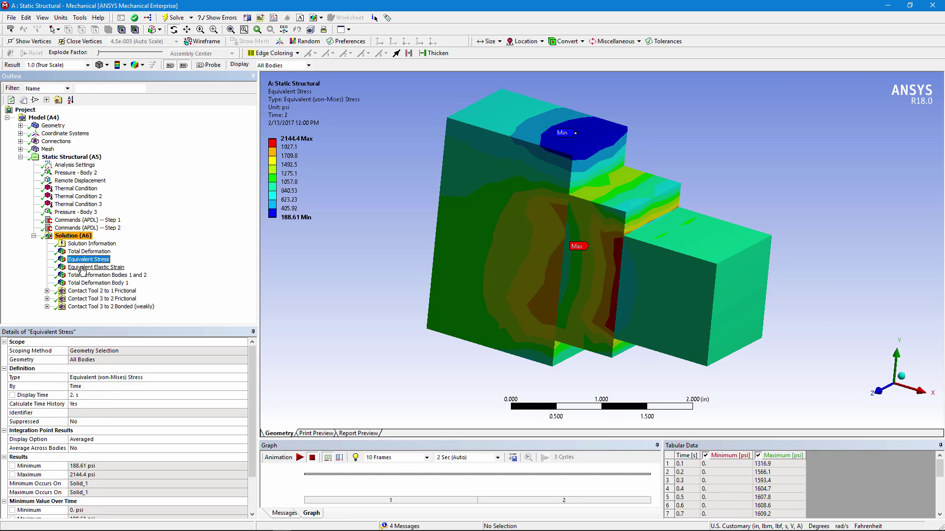
{"action": "left_click", "coordinate": [83, 268]}
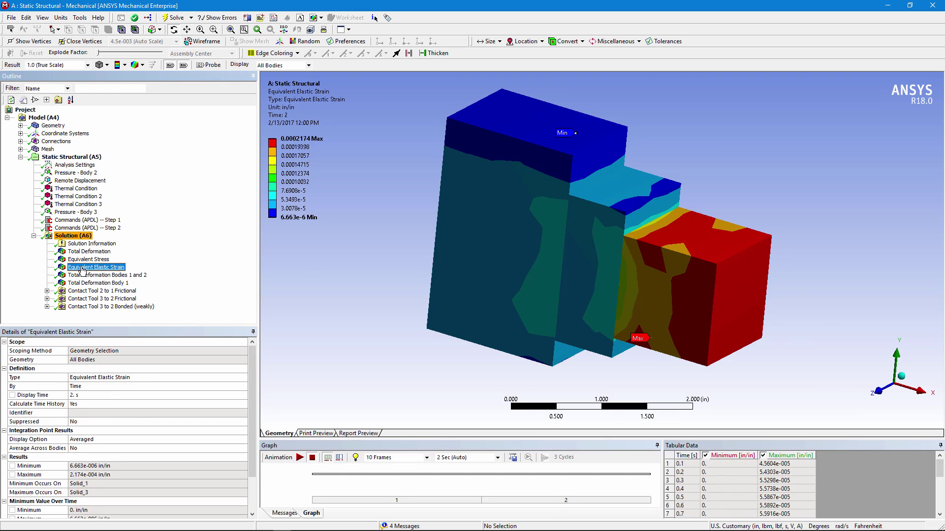
- Show the contact status for Contact Tool 2 to 1, rotating the model to expose the contact face
{"action": "left_click", "coordinate": [47, 291]}
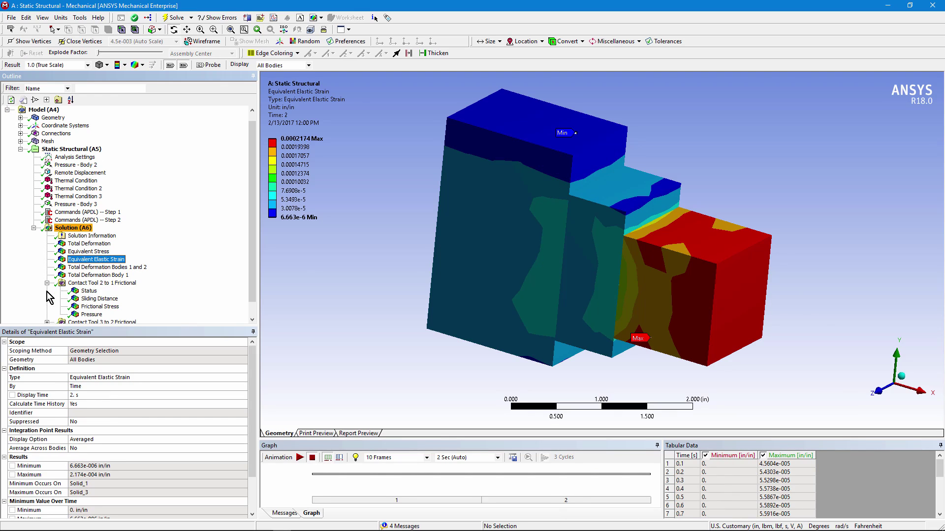
{"action": "left_click", "coordinate": [89, 291]}
{"action": "left_click_drag", "start_coordinate": [449, 279], "coordinate": [451, 350]}
{"action": "scroll", "coordinate": [252, 280], "scroll_direction": "down", "scroll_amount": 1}
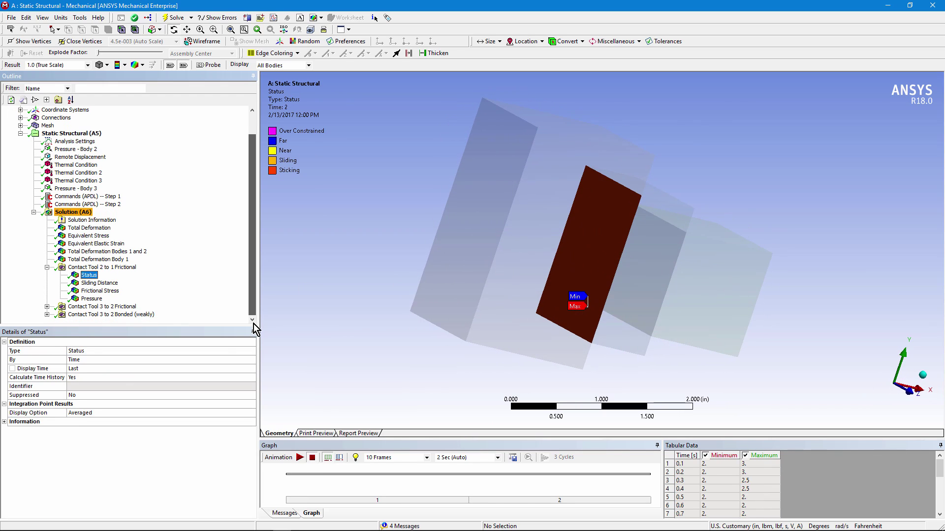
- Show the contact status for Contact Tool 3 to 2 Frictional and rotate to inspect its face
{"action": "left_click", "coordinate": [47, 307]}
{"action": "left_click", "coordinate": [89, 291]}
{"action": "mouse_move", "coordinate": [642, 282]}
{"action": "left_mouse_down"}
{"action": "mouse_move", "coordinate": [597, 274]}
{"action": "mouse_move", "coordinate": [645, 285]}
{"action": "left_mouse_up"}
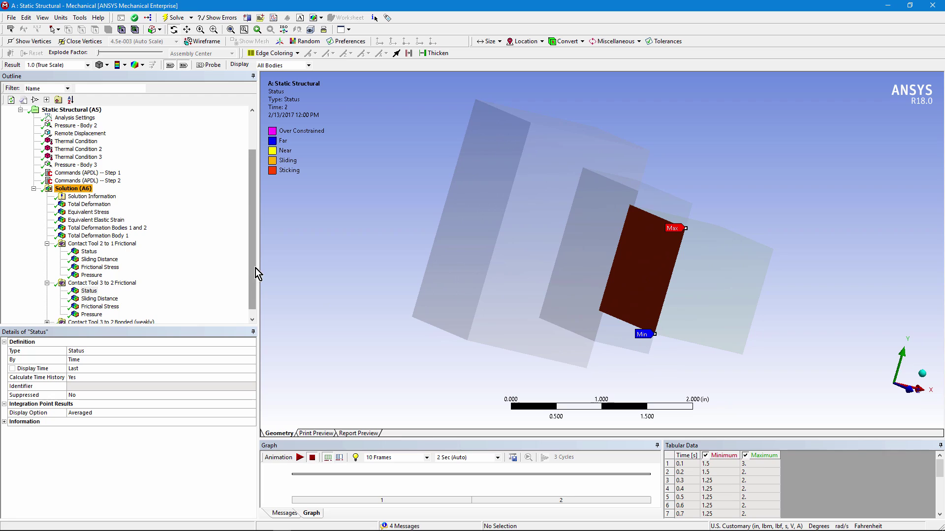
{"action": "left_click_drag", "start_coordinate": [253, 274], "coordinate": [253, 318]}
- Review status, frictional stress and pressure for the Contact Tool 3 to 2 Bonded (weakly) contact
{"action": "left_click", "coordinate": [47, 315]}
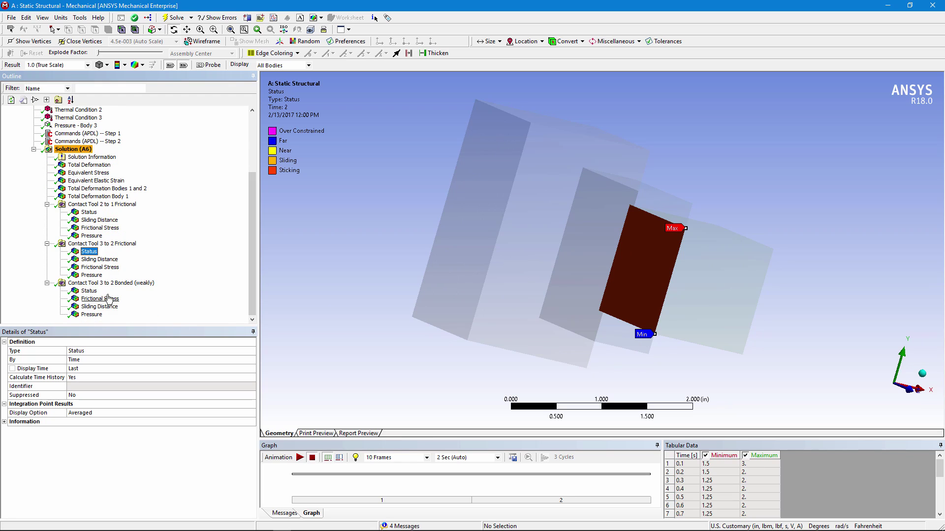
{"action": "left_click", "coordinate": [89, 291]}
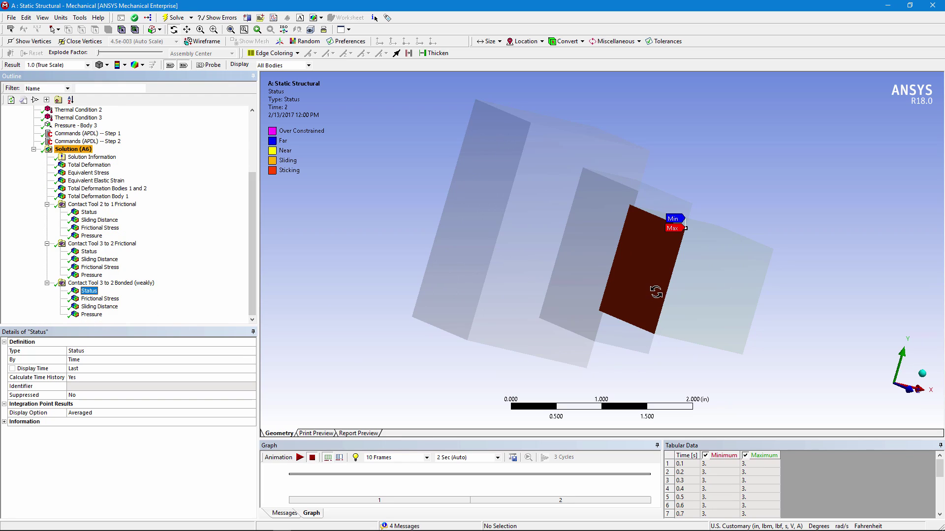
{"action": "left_click_drag", "start_coordinate": [651, 288], "coordinate": [690, 294]}
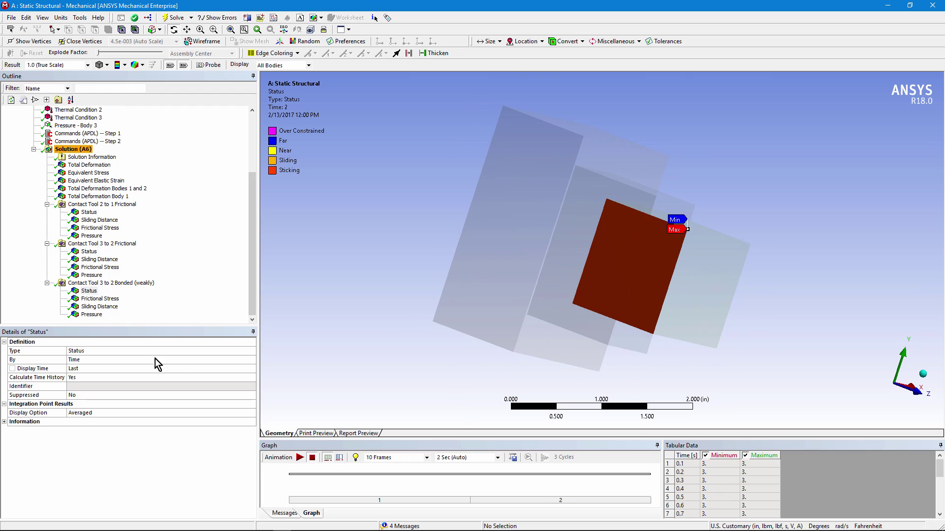
{"action": "left_click", "coordinate": [102, 299]}
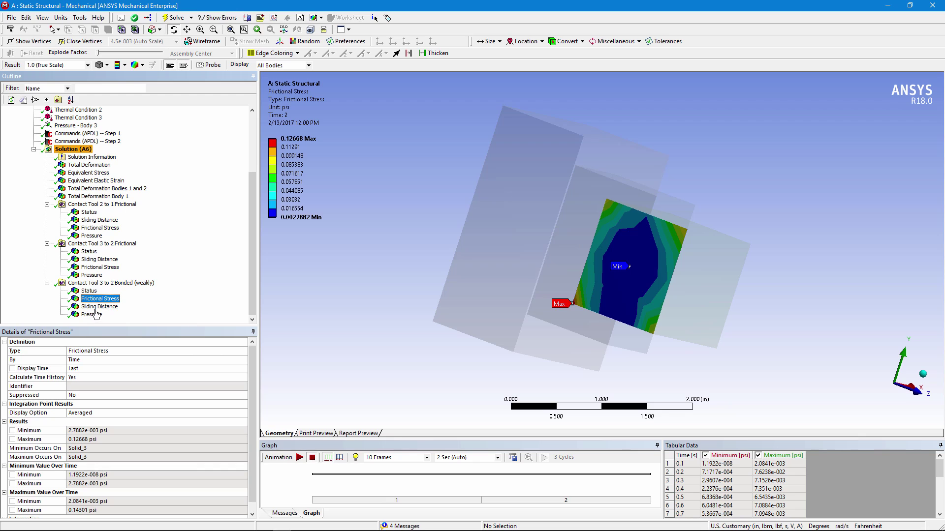
{"action": "left_click", "coordinate": [91, 315]}
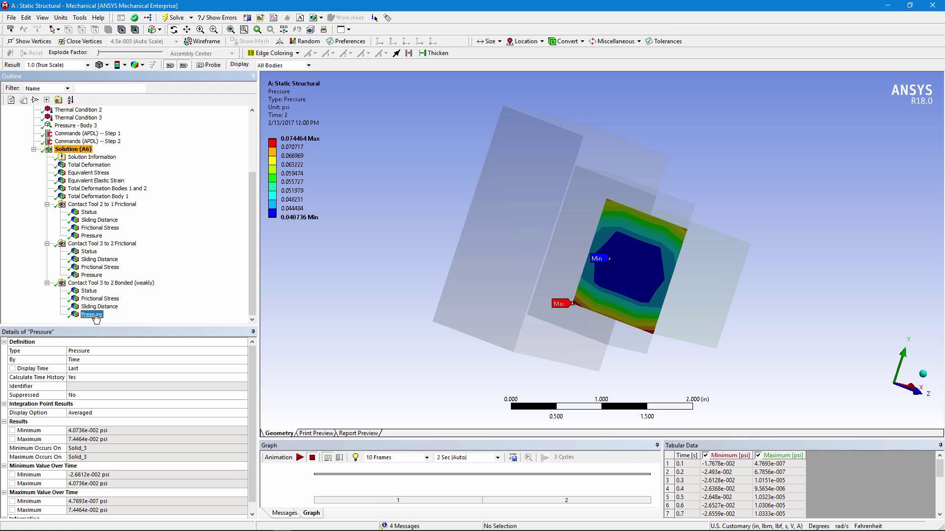
- Show frictional stress and contact pressure for Contact Tool 3 to 2 Frictional, ranging 814.73–1489.3 psi
{"action": "left_click", "coordinate": [95, 269]}
{"action": "left_click", "coordinate": [92, 276]}
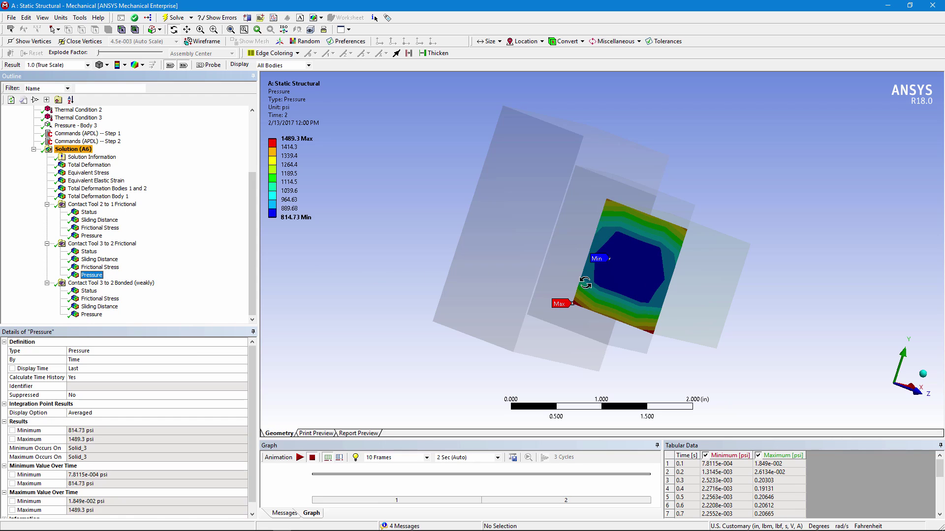
{"action": "left_click_drag", "start_coordinate": [584, 282], "coordinate": [580, 282]}
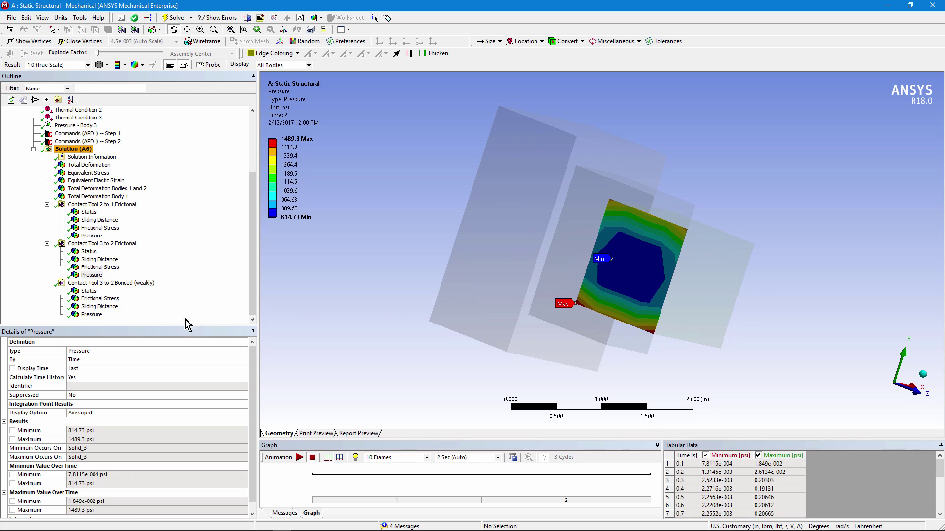
- Check the weakly bonded contact pairs and solver output, then show the Step 2 APDL mpchg commands again
{"action": "left_click", "coordinate": [91, 284]}
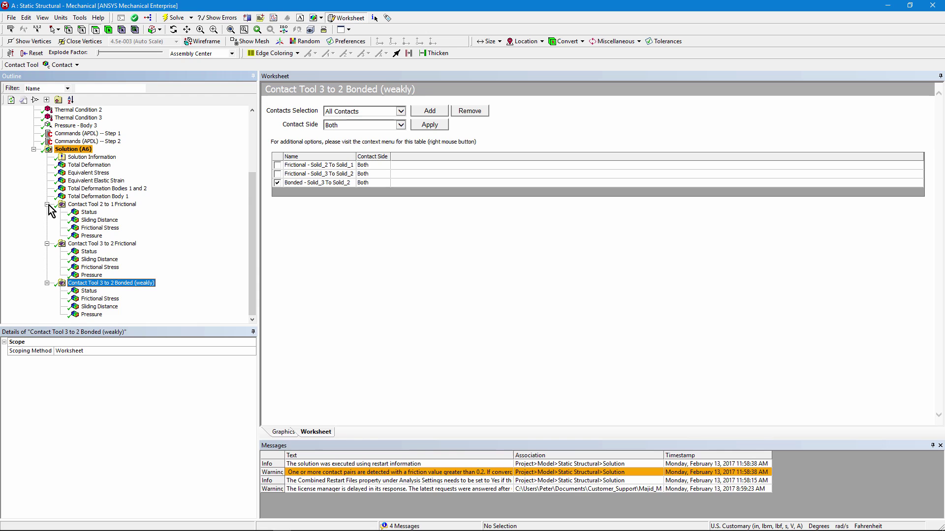
{"action": "left_click", "coordinate": [92, 157]}
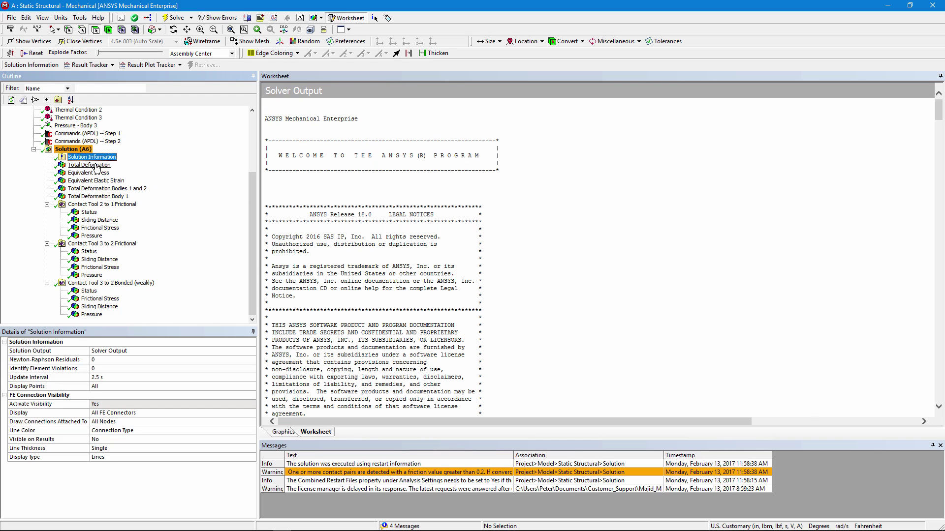
{"action": "left_click", "coordinate": [87, 142]}
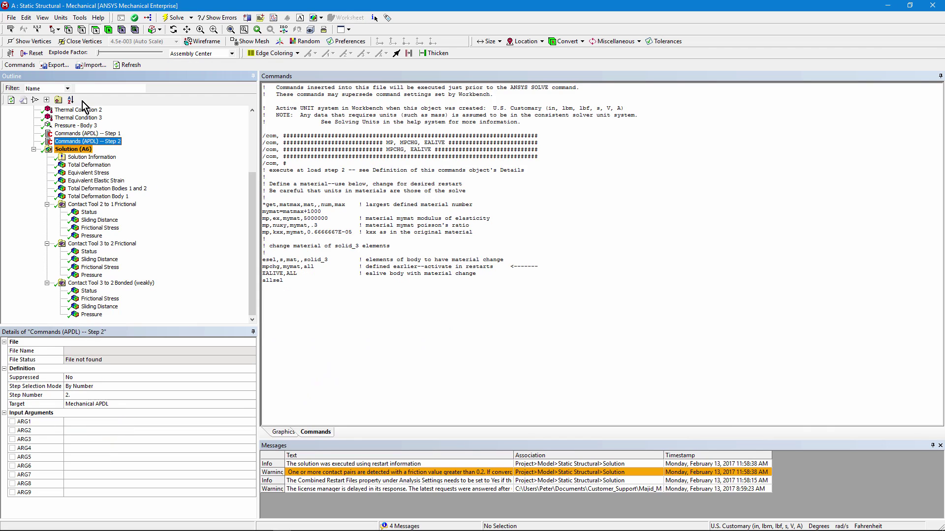